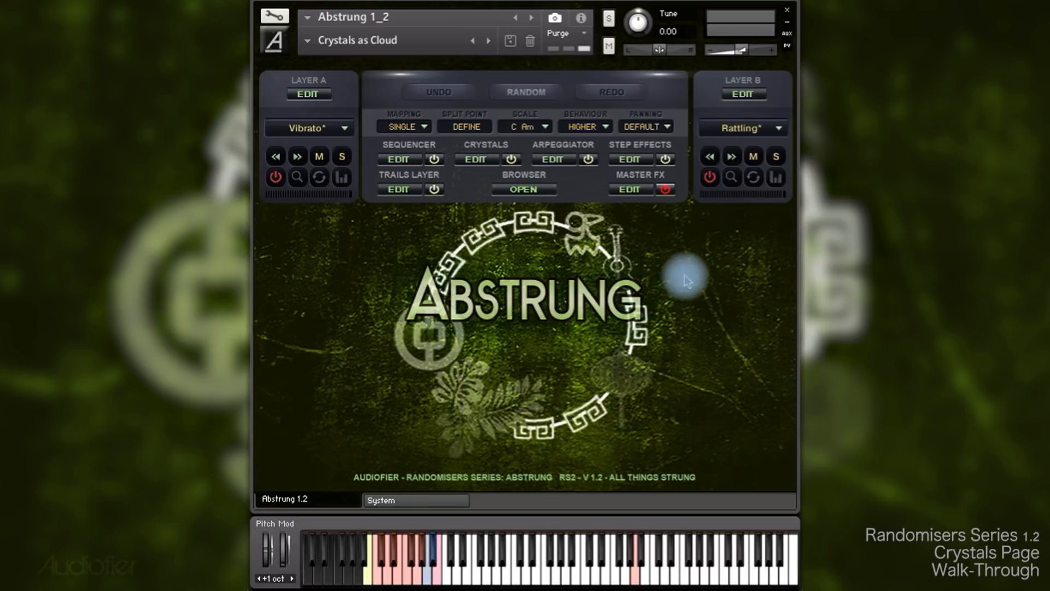
Open the Crystals page and switch the Crystals generator on and off again.
left_click(480, 159)
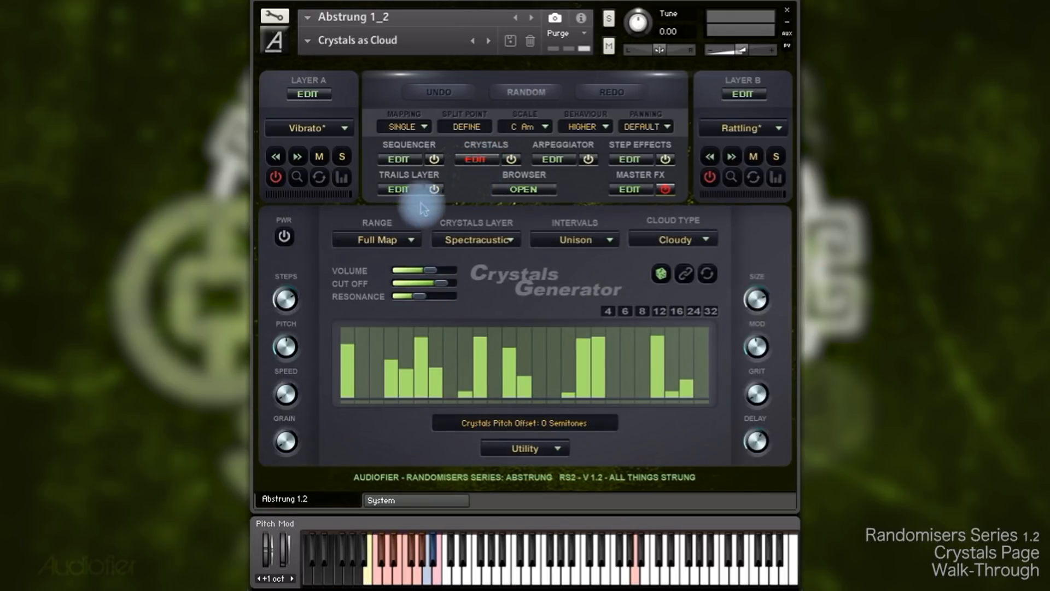
left_click(283, 241)
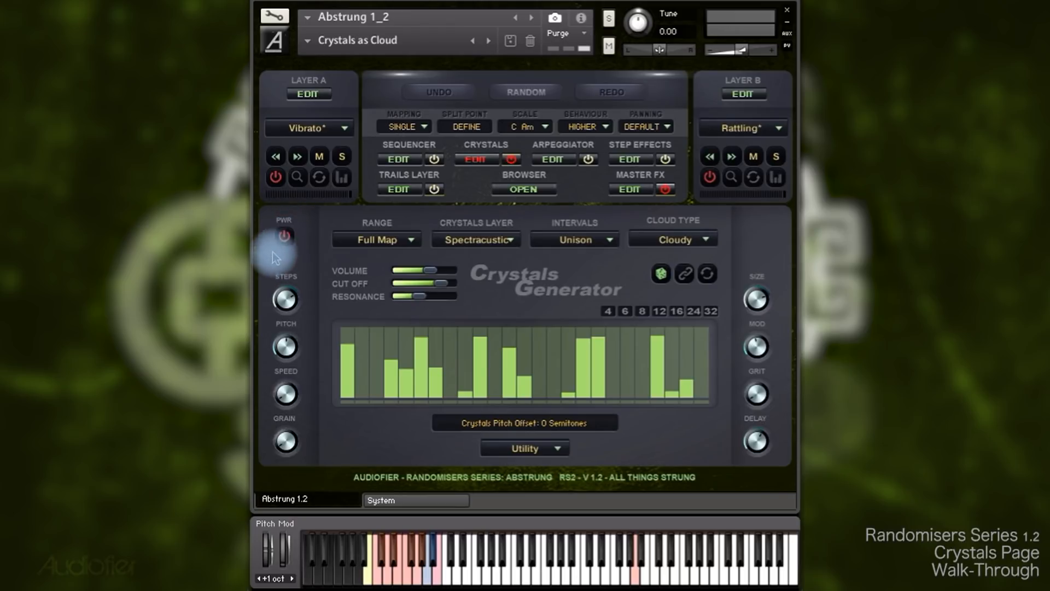
left_click(286, 239)
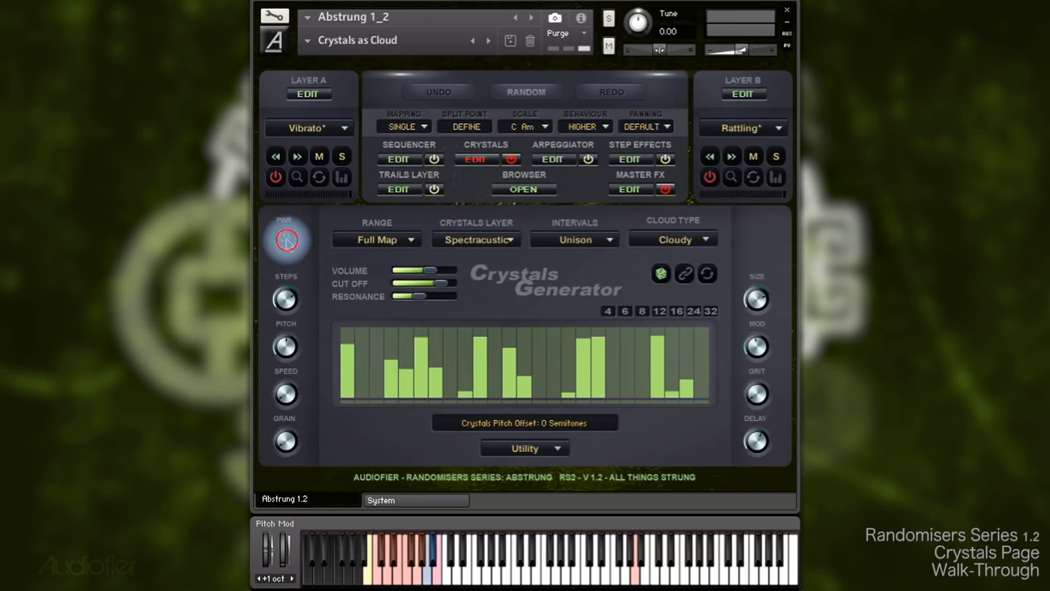
left_click(515, 160)
View the Arpeggiator and Step Sequencers pages for comparison and return to the Crystals page.
left_click(476, 159)
left_click(553, 159)
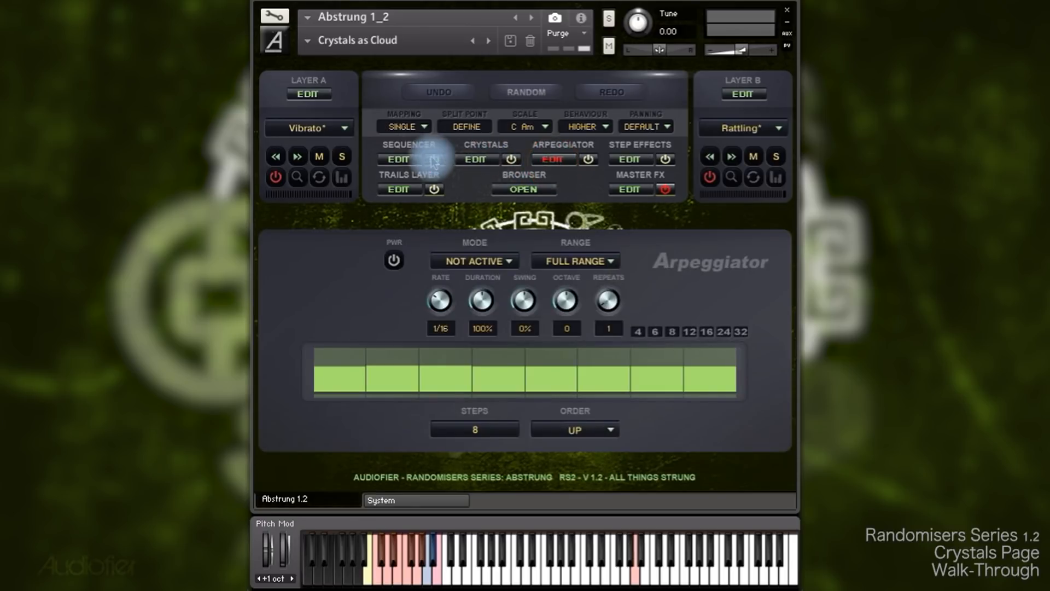
left_click(419, 159)
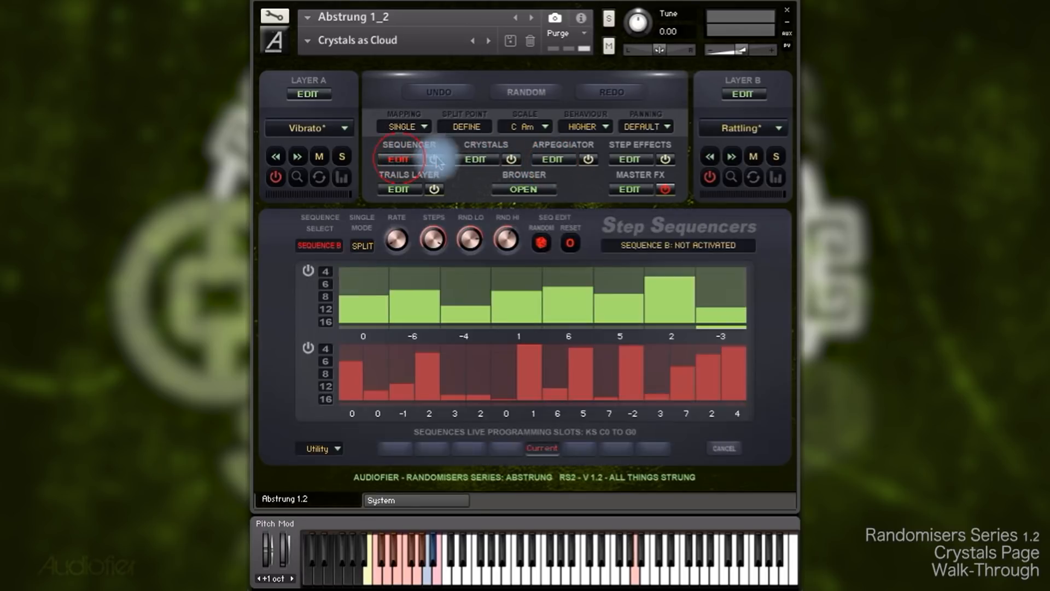
left_click(511, 159)
left_click(475, 159)
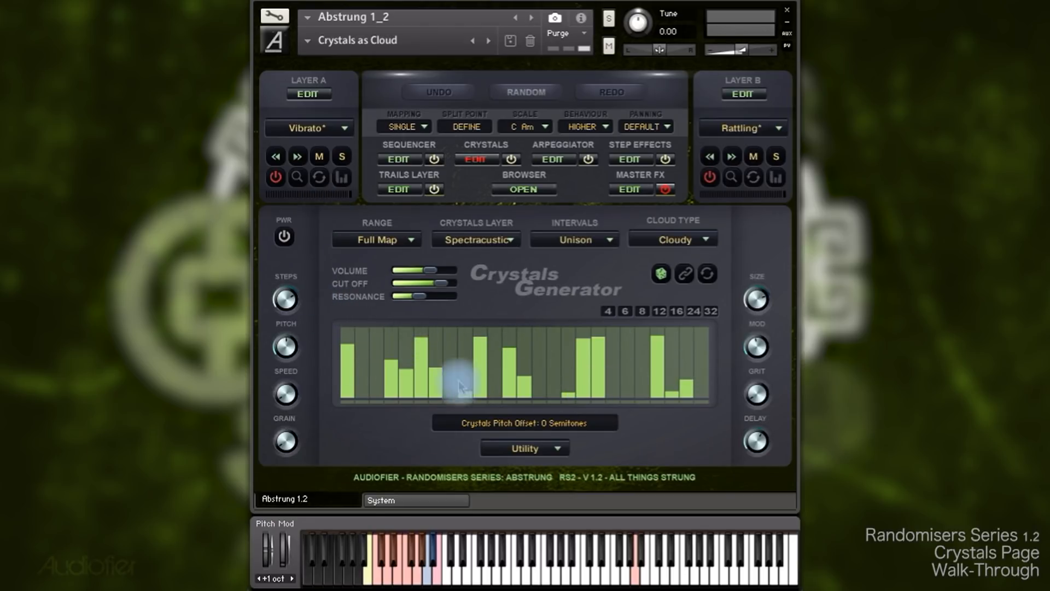
Raise the Crystals maximum repetitions to 32 and draw levels into the empty steps at the end of the table.
mouse_move(544, 352)
left_mouse_down()
mouse_move(530, 356)
mouse_move(535, 329)
mouse_move(542, 356)
mouse_move(546, 332)
mouse_move(523, 372)
left_mouse_up()
left_click_drag(286, 304, 333, 242)
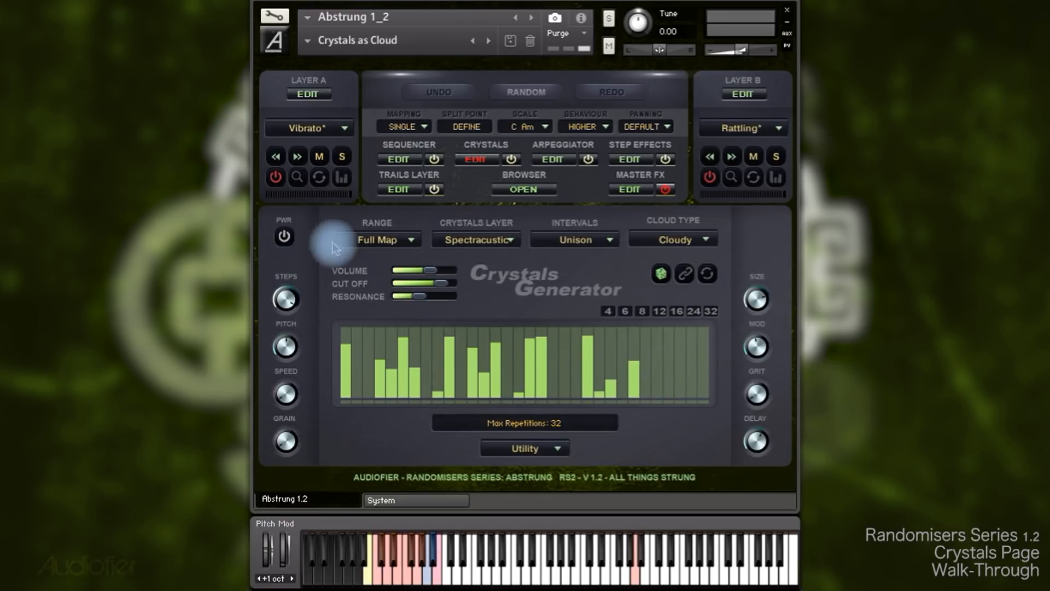
left_click_drag(675, 359, 692, 352)
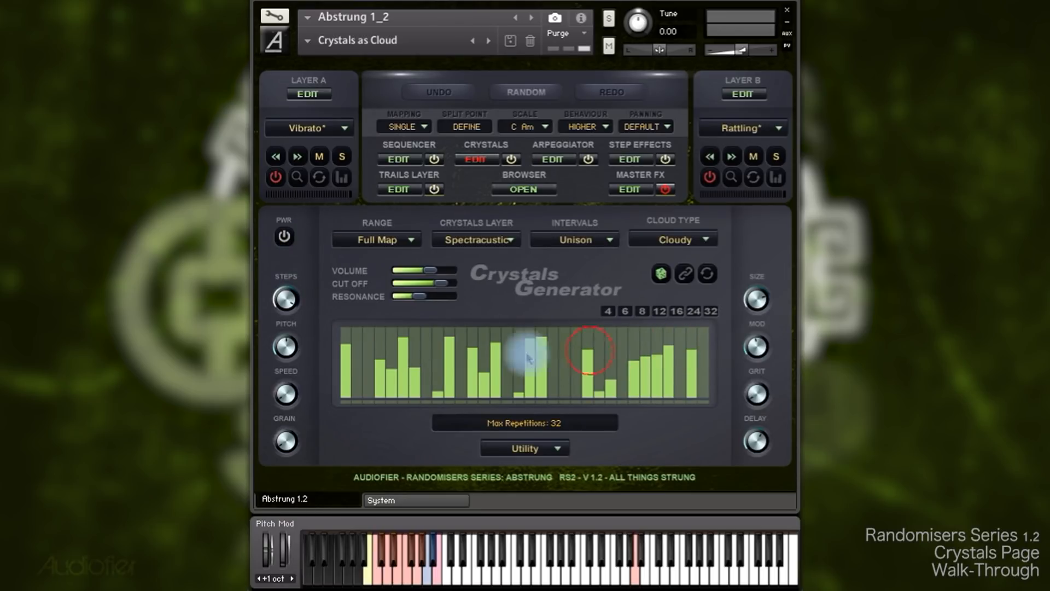
left_click_drag(285, 296, 288, 328)
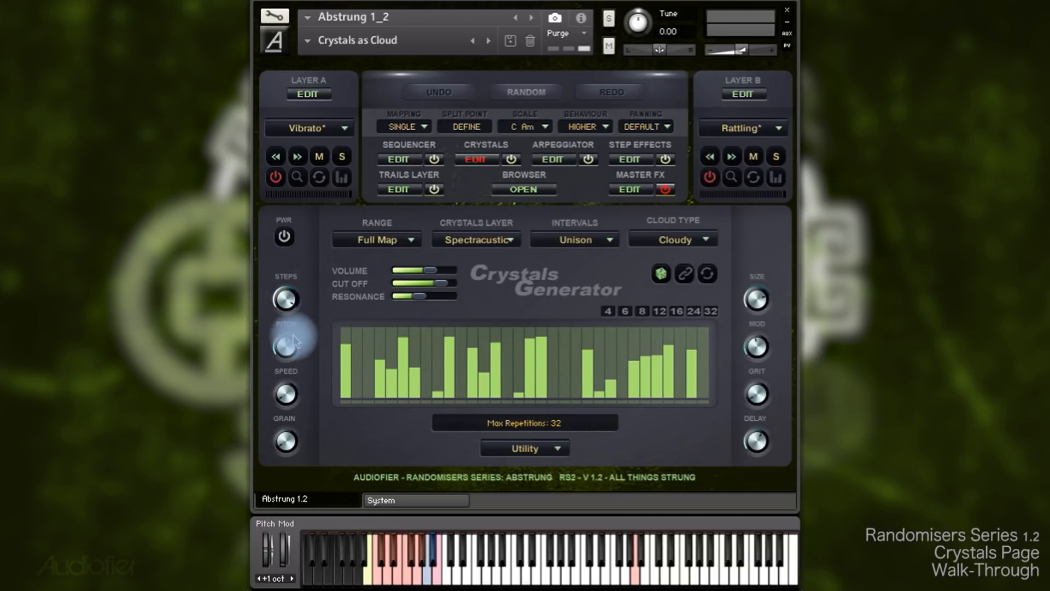
Set the Crystals speed to 1/4 bar divided by 1 and the delay to 5.6% with 24.6% feedback.
left_click(290, 394)
left_click_drag(291, 395, 287, 429)
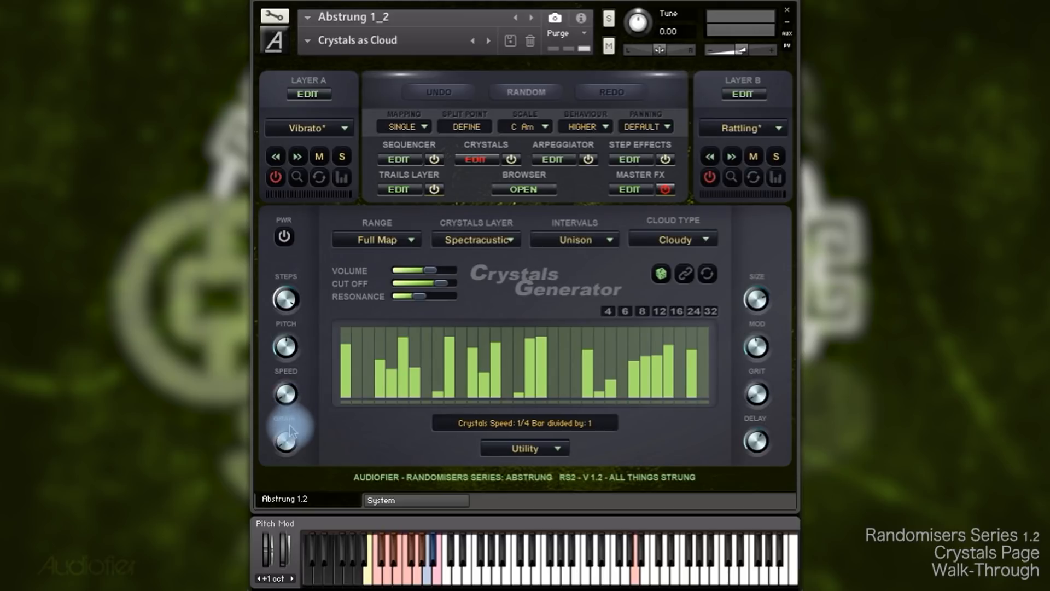
left_click(679, 236)
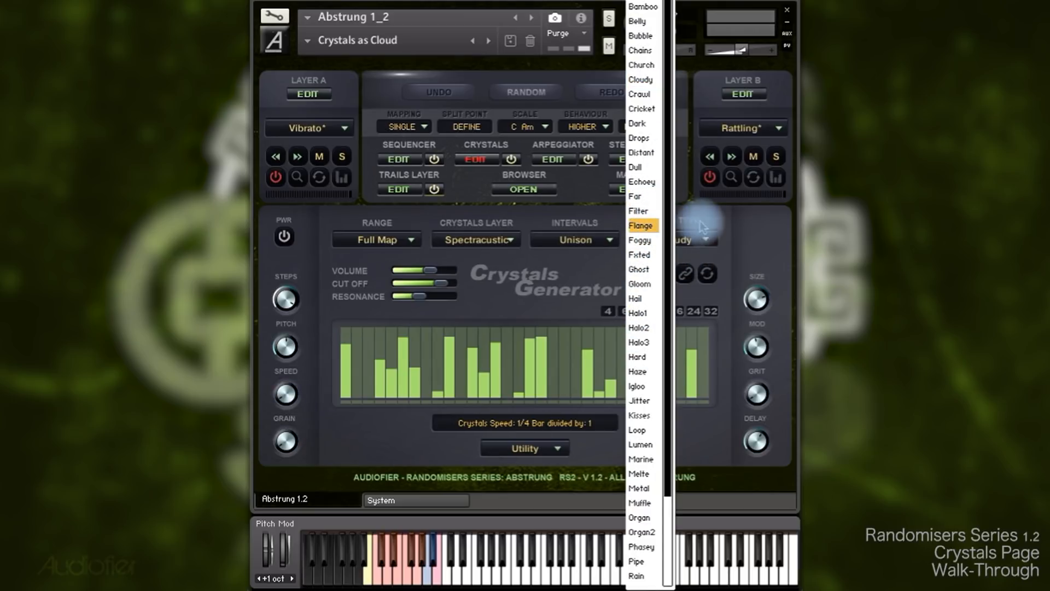
left_click(719, 221)
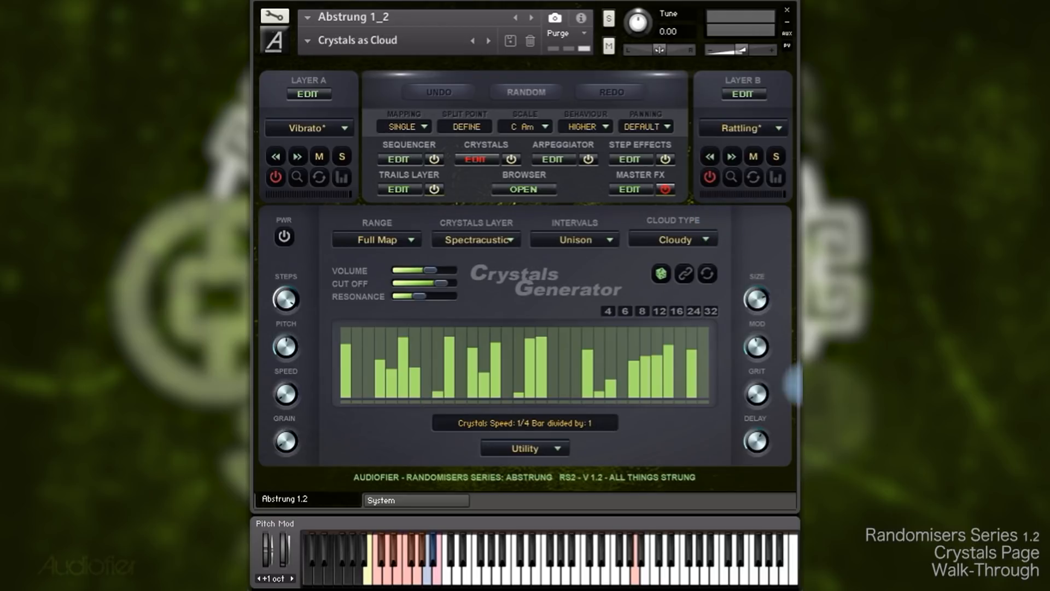
left_click_drag(762, 438, 730, 428)
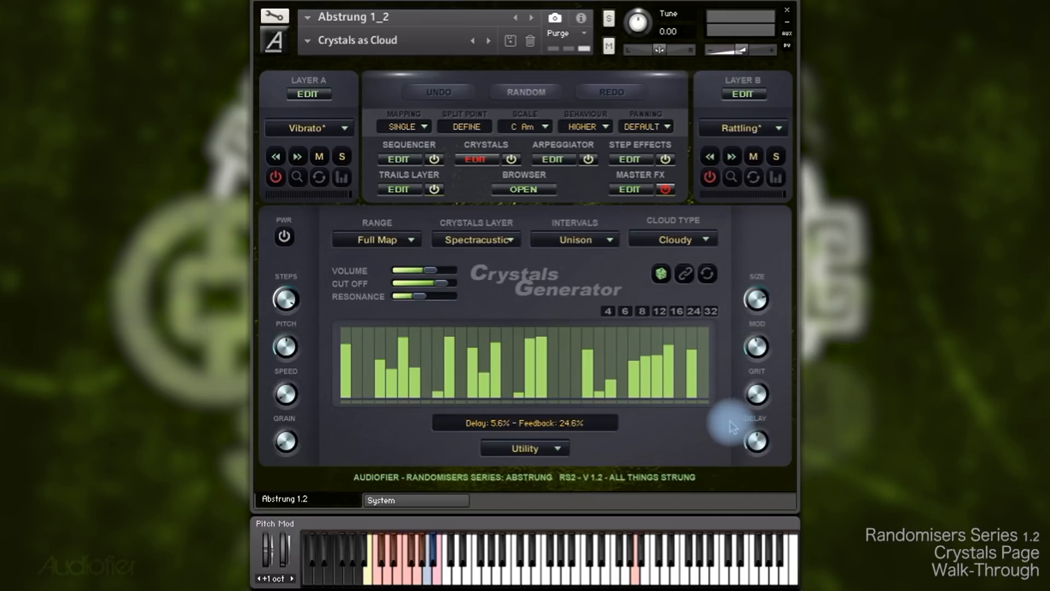
Reduce the Crystals maximum repetitions to 4 and raise the level of the empty second step to under half height.
left_click(284, 299)
left_click_drag(282, 298, 241, 427)
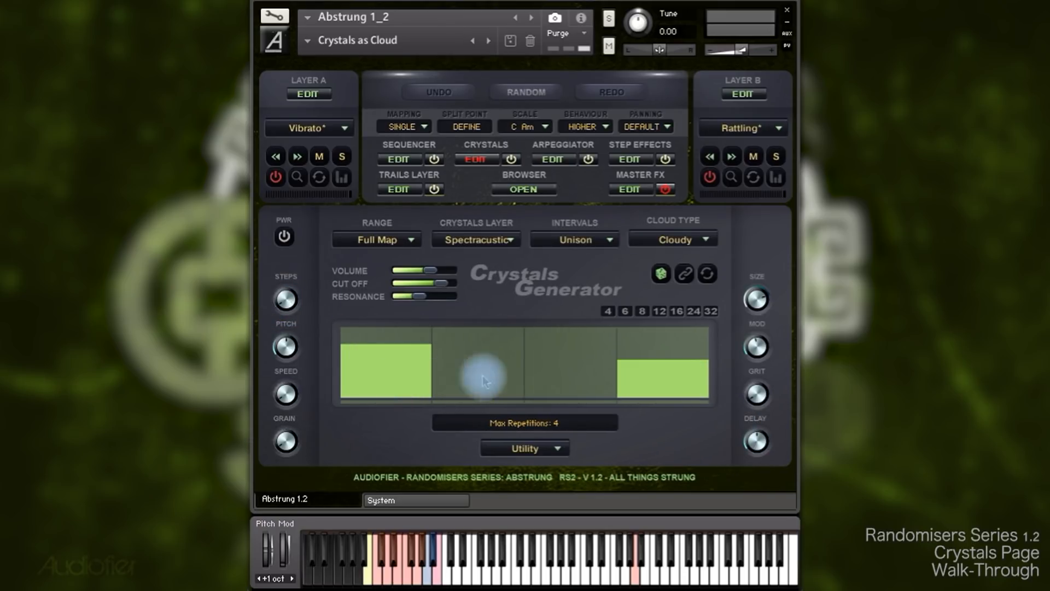
left_click(518, 369)
Set the amount of grains to 20% and the Crystals delay to 24.0% with 50.0% feedback.
left_click(286, 392)
left_click_drag(285, 442, 282, 494)
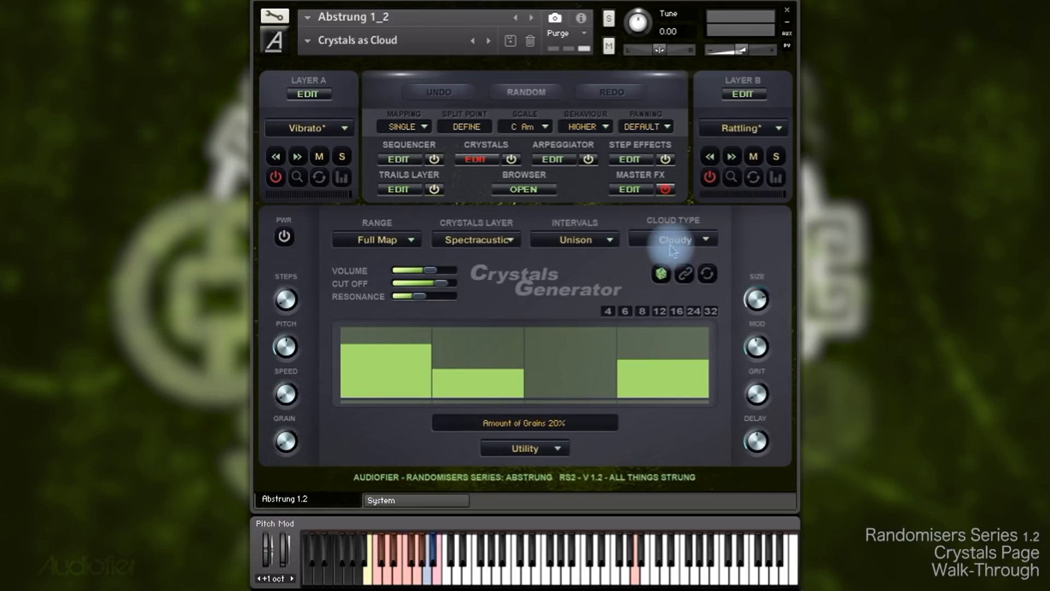
left_click(755, 440)
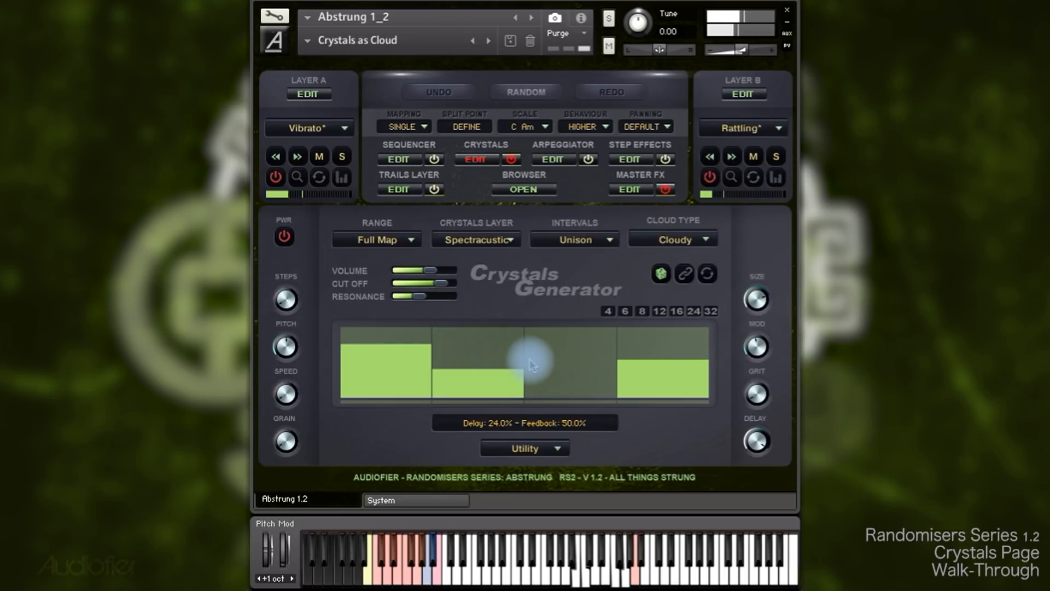
Try Crystals step counts of 6, 8 and 12, and finish with 16 steps.
left_click(286, 300)
mouse_move(285, 300)
left_mouse_down()
mouse_move(310, 247)
mouse_move(290, 287)
left_mouse_up()
left_click(625, 311)
left_click(641, 312)
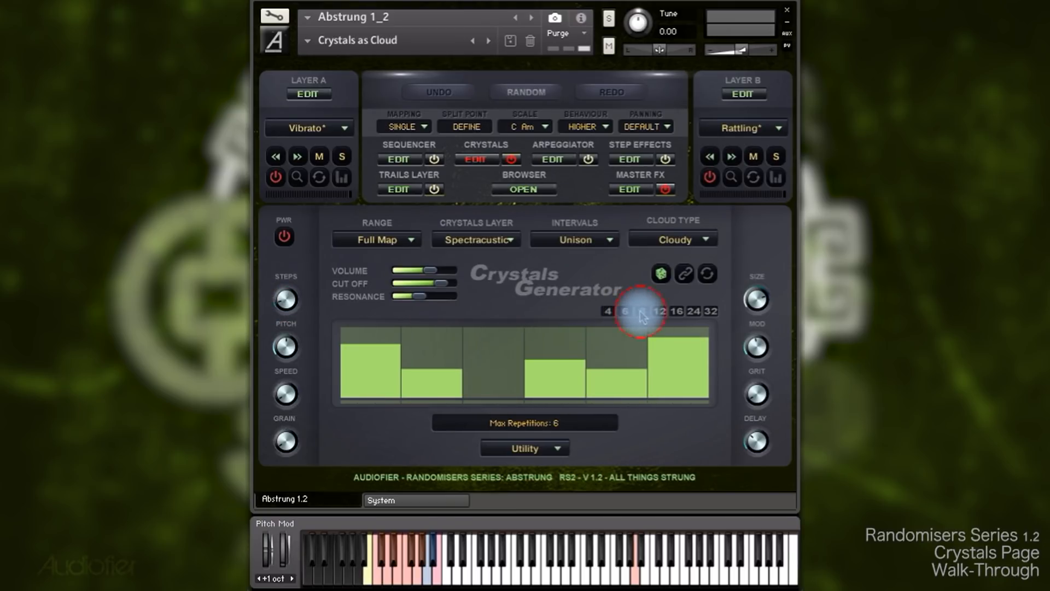
left_click(659, 312)
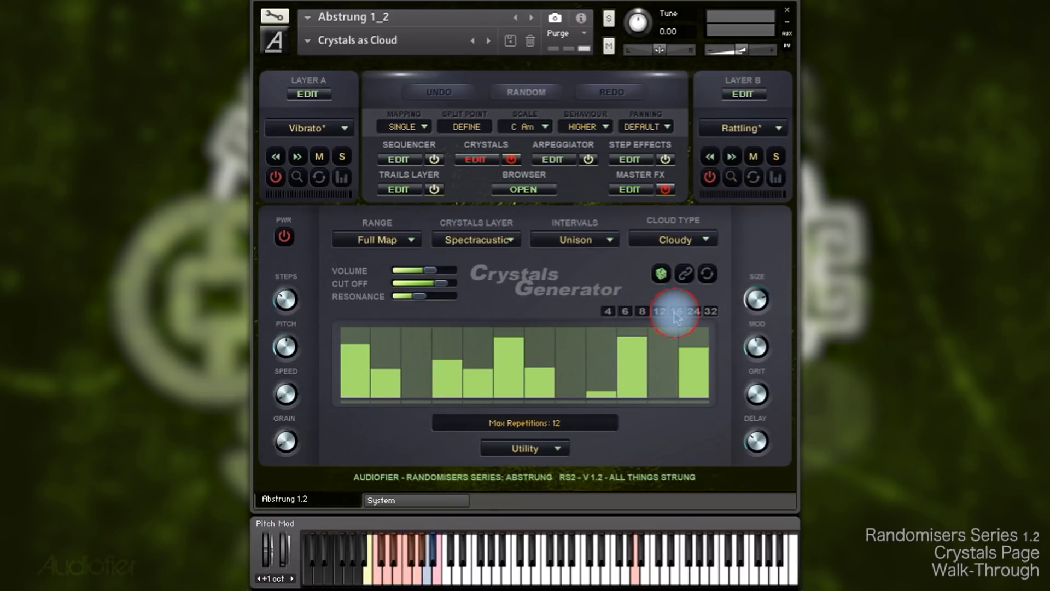
left_click(677, 312)
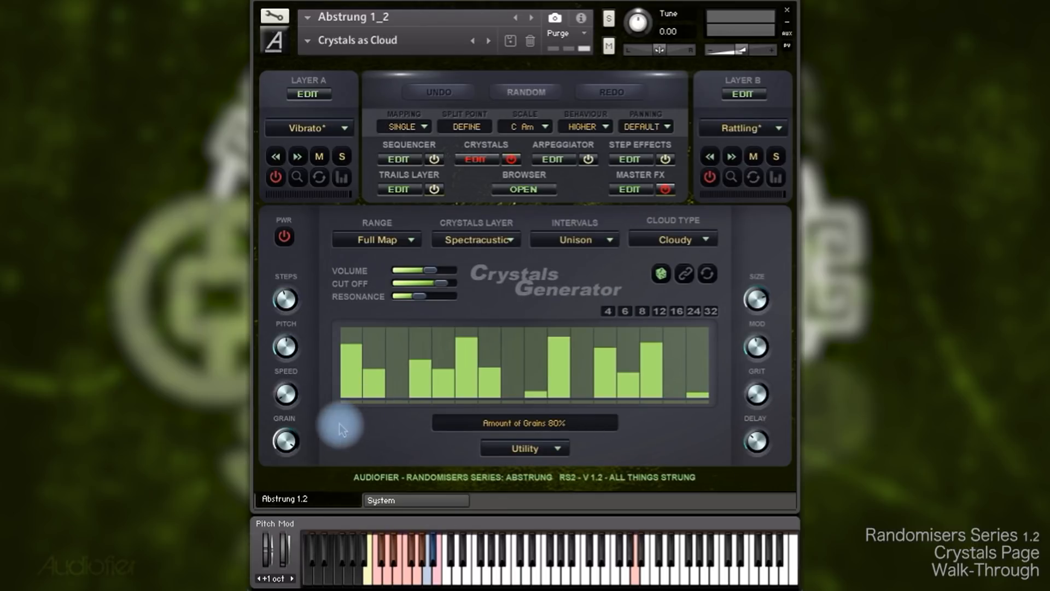
Set the Crystals volume to 1.3 dB and the amount of grains to 71%.
mouse_move(296, 441)
left_mouse_down()
mouse_move(283, 438)
mouse_move(276, 481)
mouse_move(258, 497)
mouse_move(265, 506)
mouse_move(281, 441)
mouse_move(307, 428)
left_mouse_up()
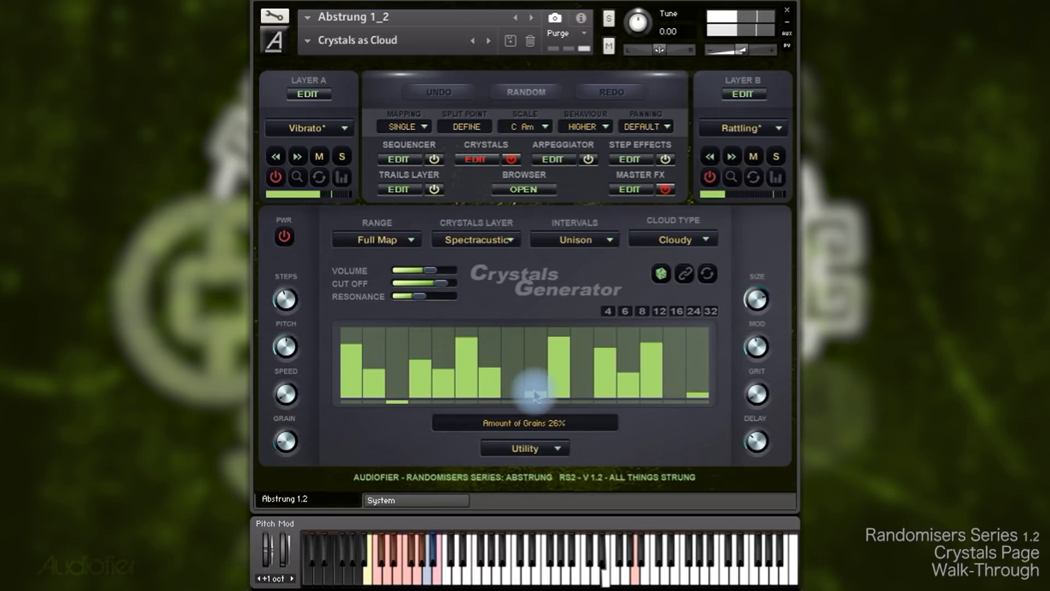
left_click_drag(430, 272, 440, 276)
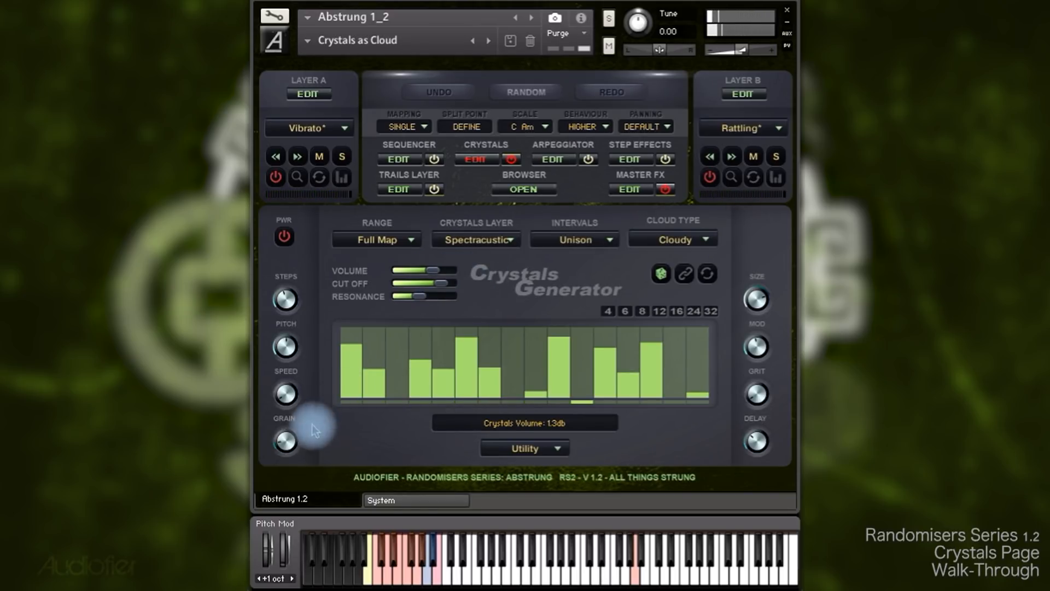
left_click_drag(285, 444, 323, 383)
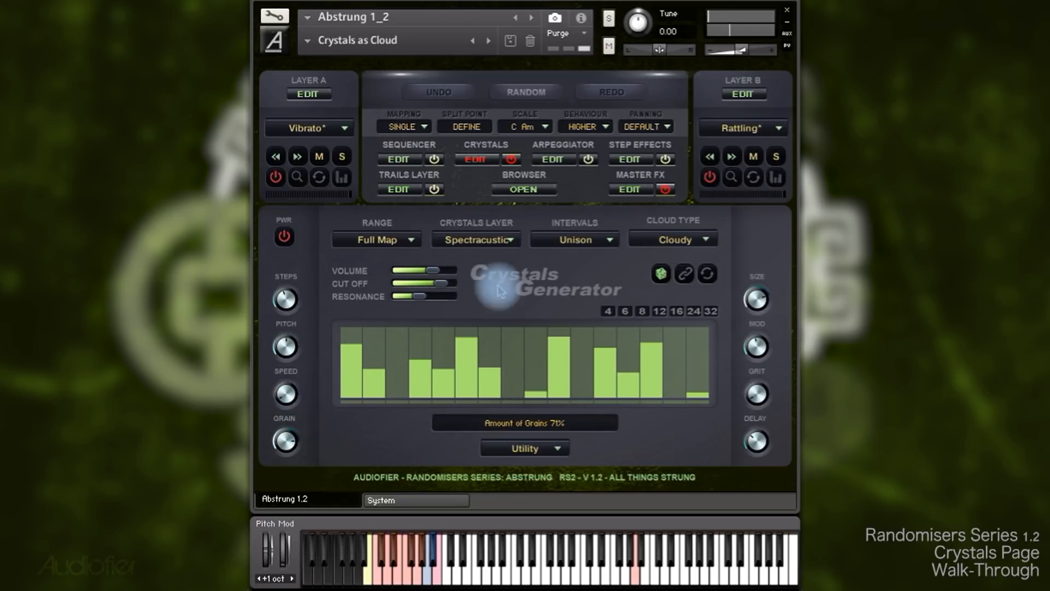
Choose Unison as the Crystals interval and raise the amount of grains to 80%.
left_click(579, 239)
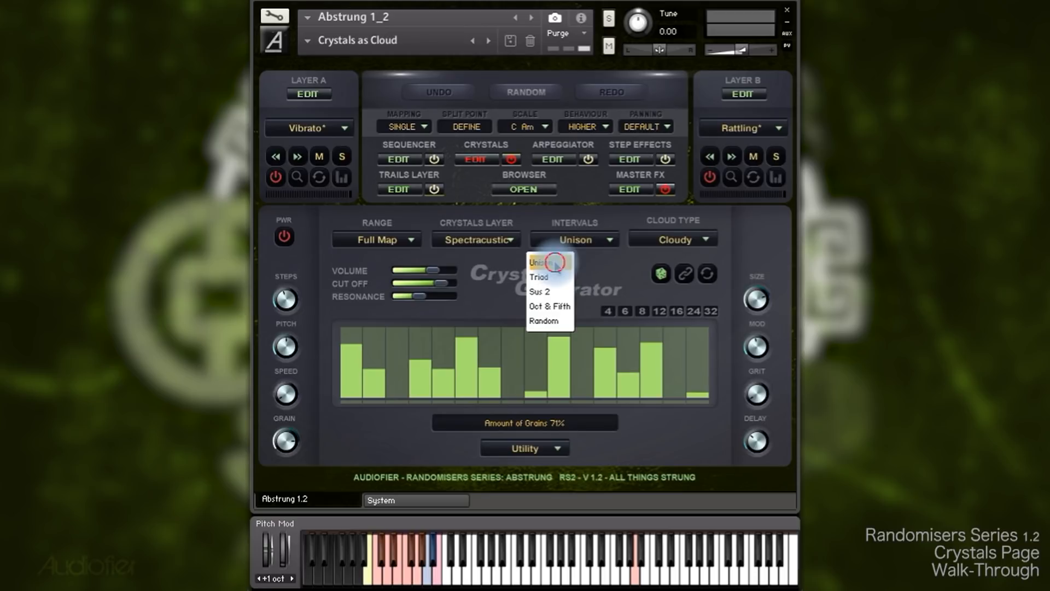
left_click(555, 263)
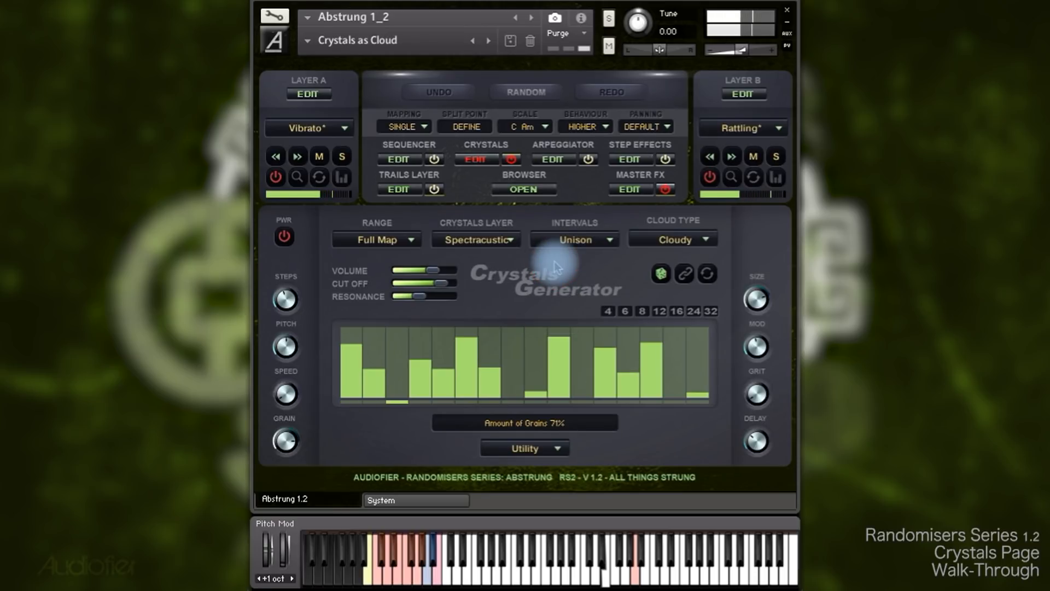
left_click_drag(282, 438, 305, 410)
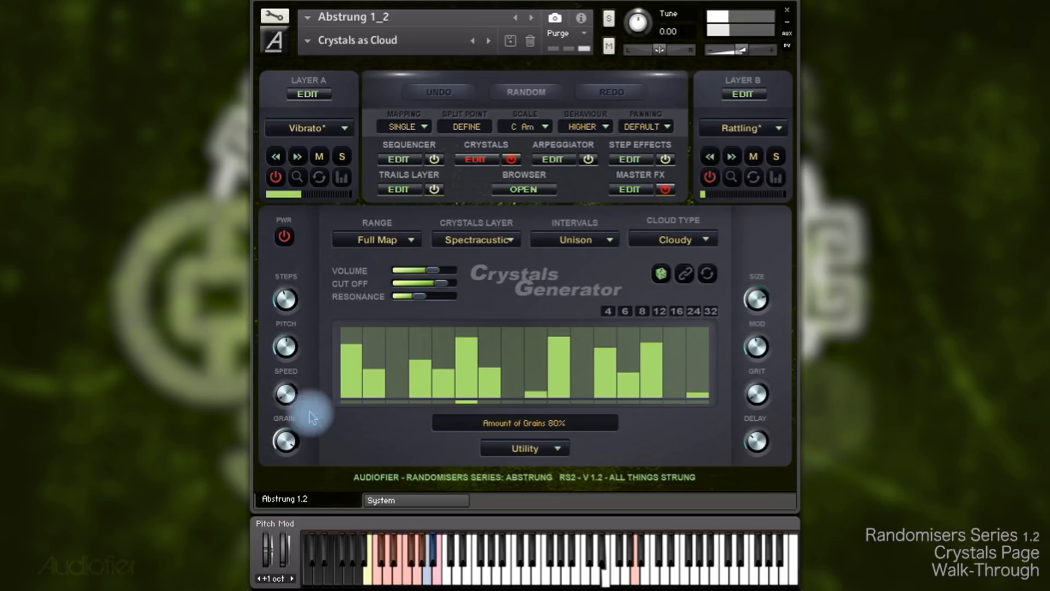
Audition the Triad, Sus 2, Oct & Fifth and Random intervals for the Crystals in turn.
left_click(579, 242)
left_click(547, 279)
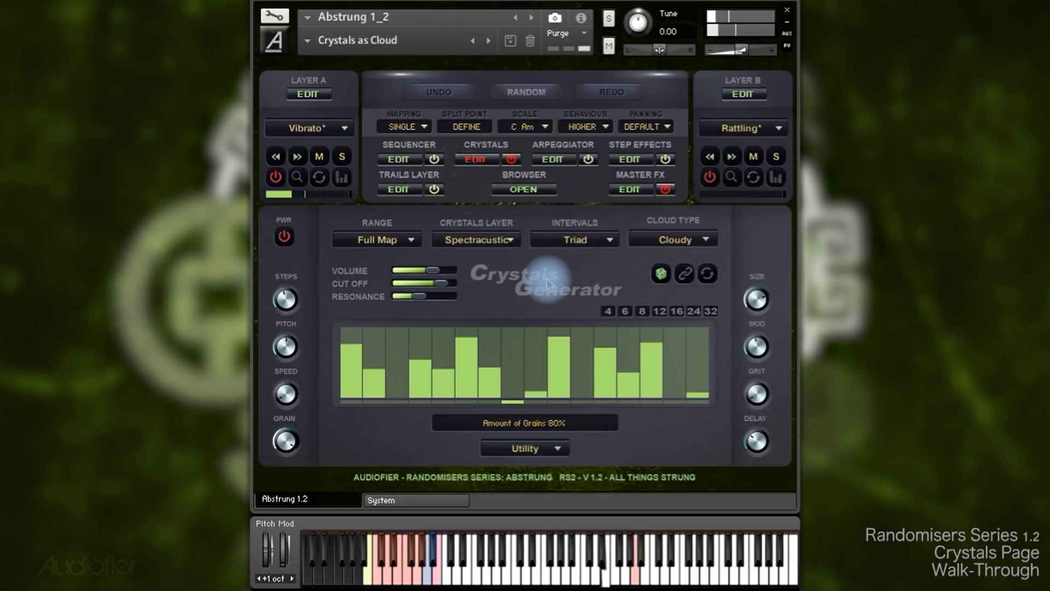
left_click(572, 240)
left_click(554, 291)
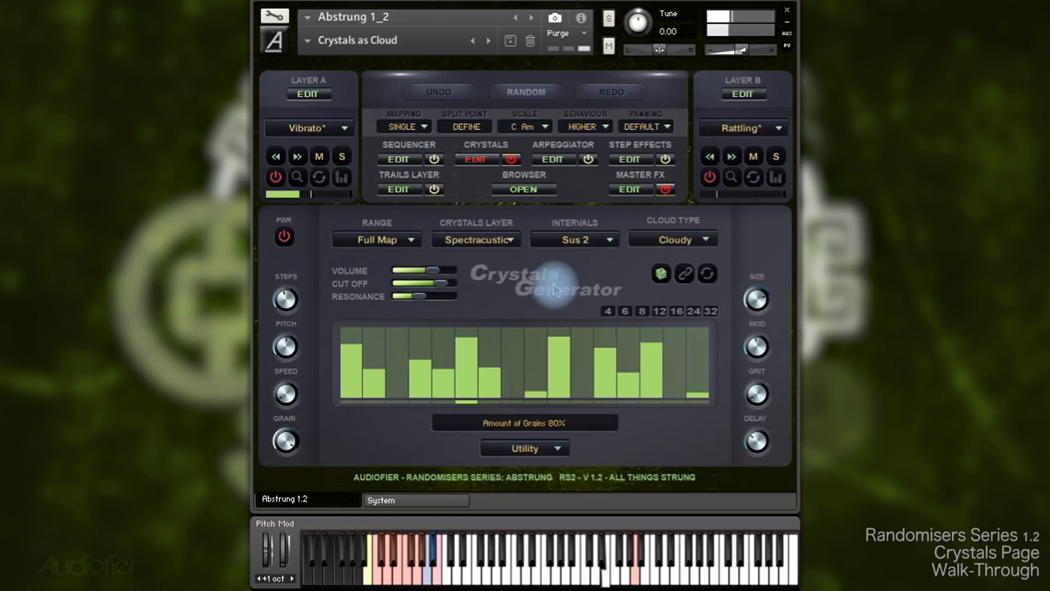
left_click(572, 239)
left_click(558, 305)
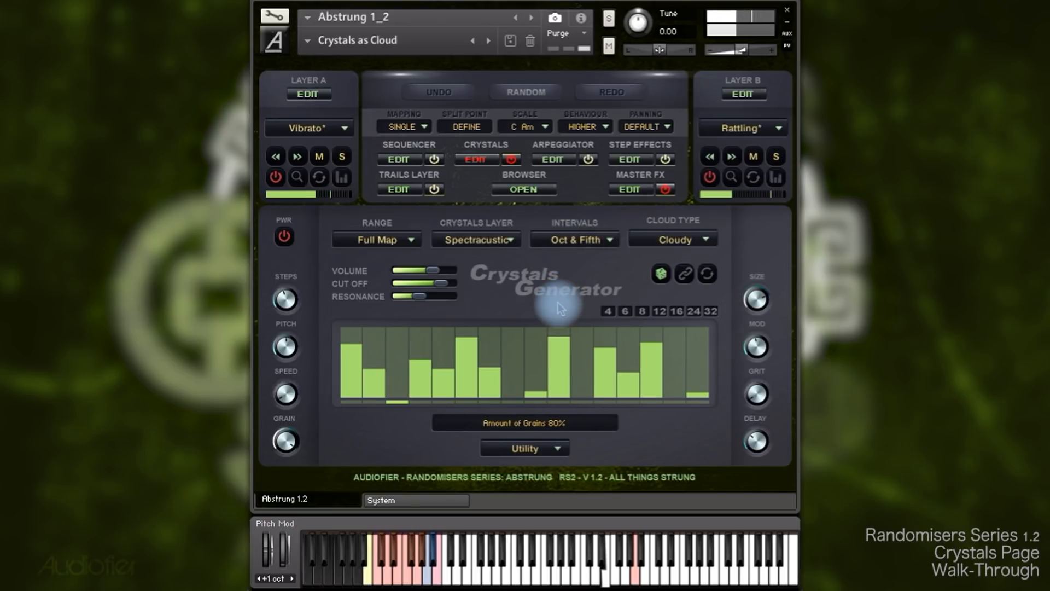
left_click(580, 245)
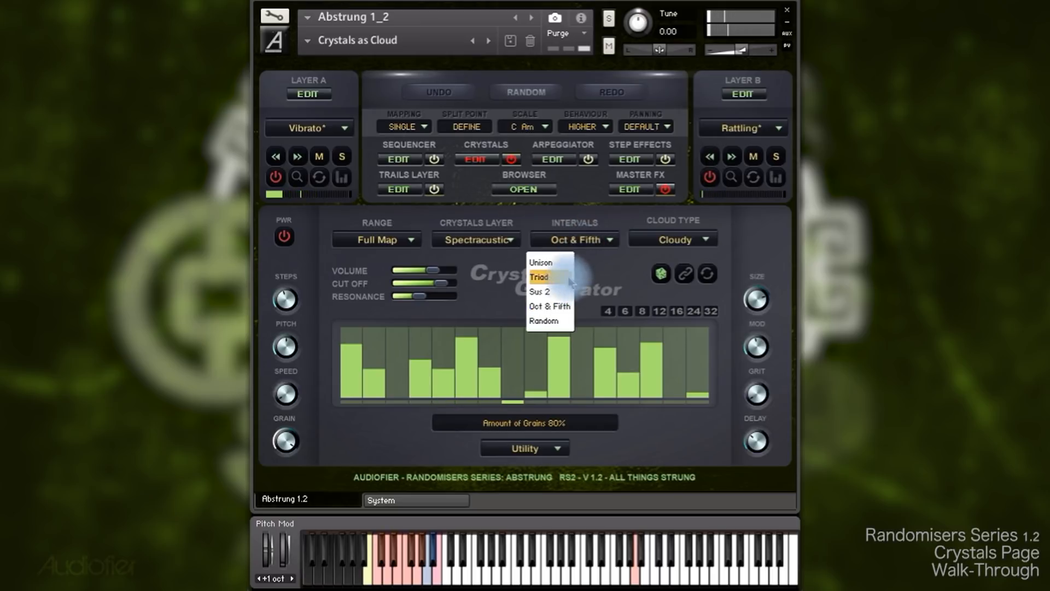
left_click(547, 317)
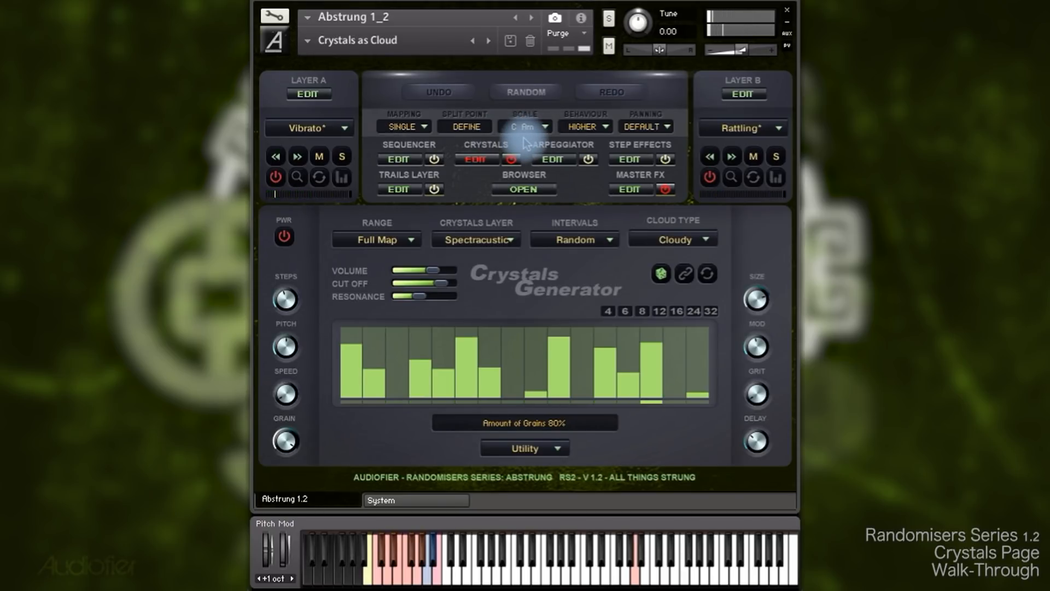
Lower the amount of grains and set the Crystals speed to 1/4 bar divided by 4.
left_click_drag(288, 438, 278, 461)
left_click_drag(288, 399, 288, 385)
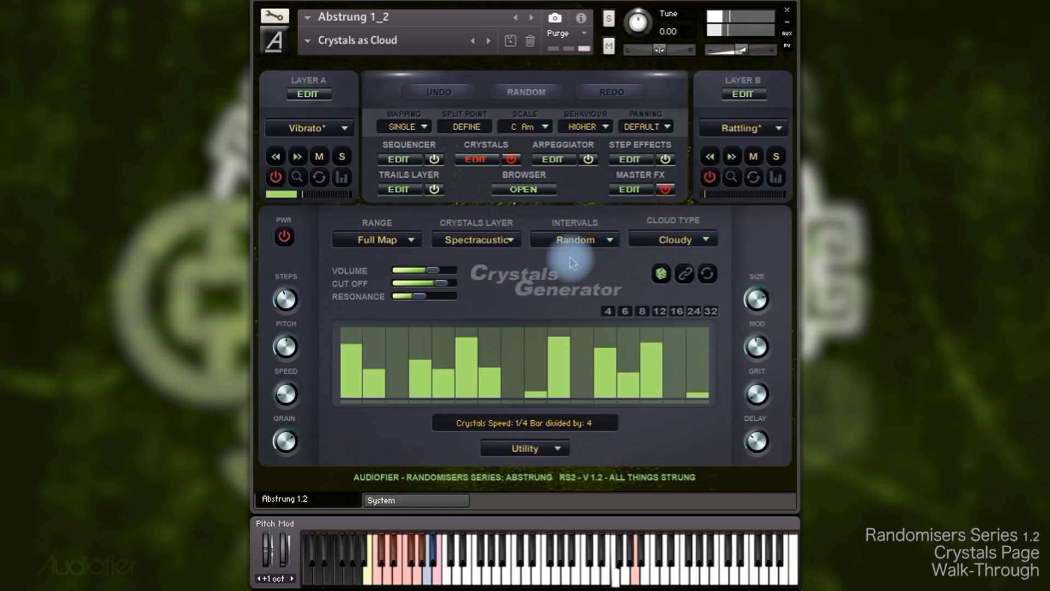
Set the Crystals pitch offset to 12 semitones and return the intervals to Unison.
left_click(289, 348)
left_click_drag(289, 348, 289, 336)
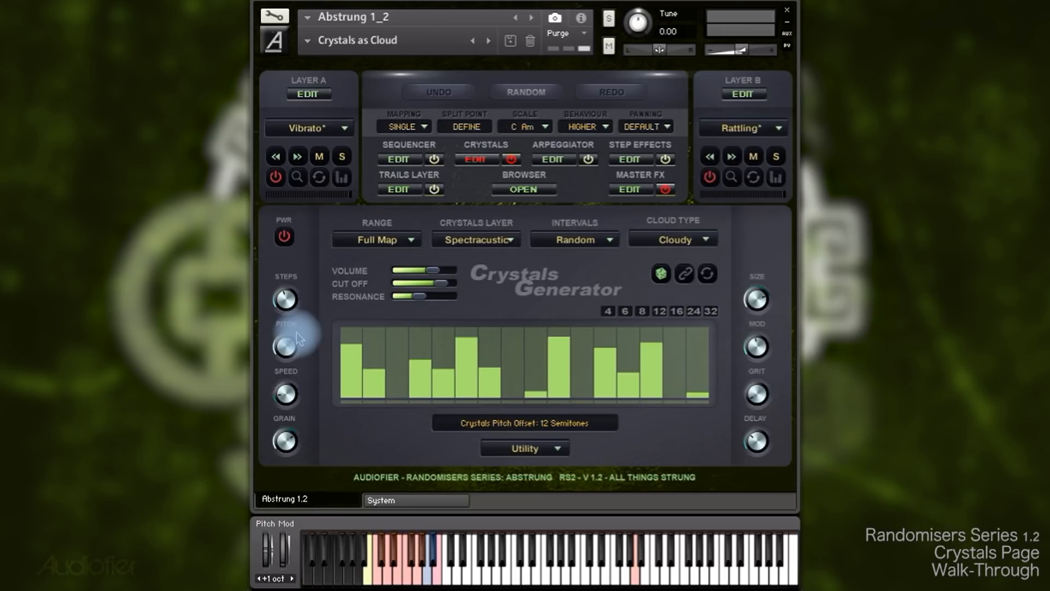
left_click(584, 250)
left_click(557, 255)
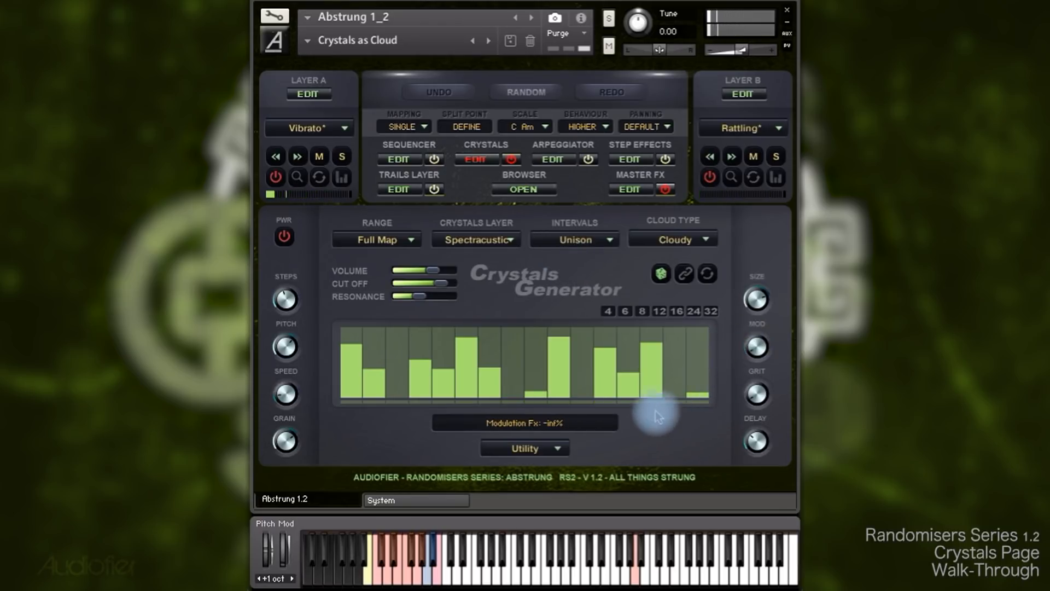
Browse the list of available sounds for the Crystals layer and close it without choosing one.
left_click(464, 239)
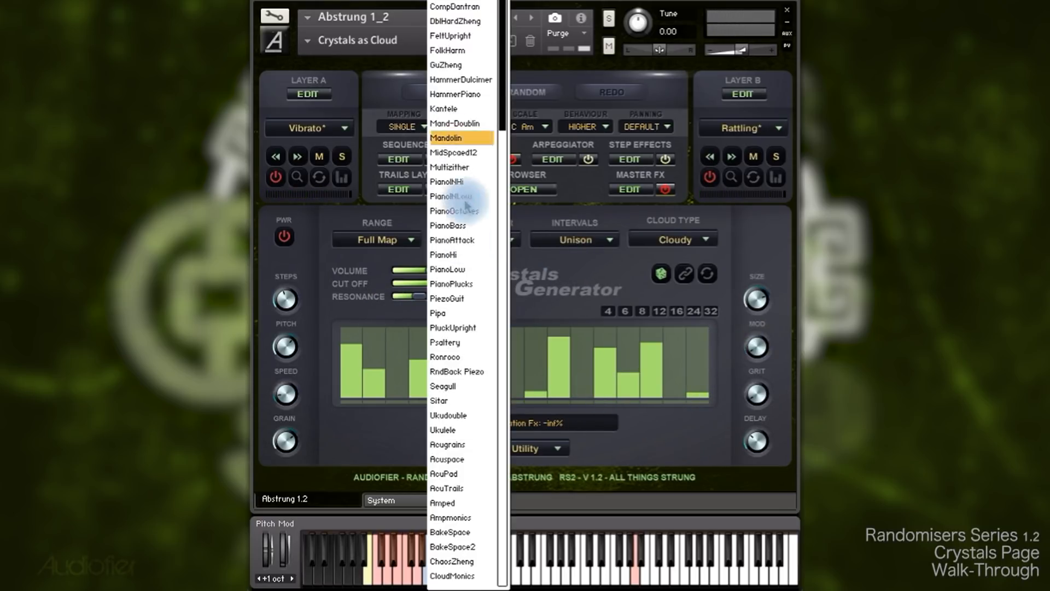
scroll(468, 315, "down", 15)
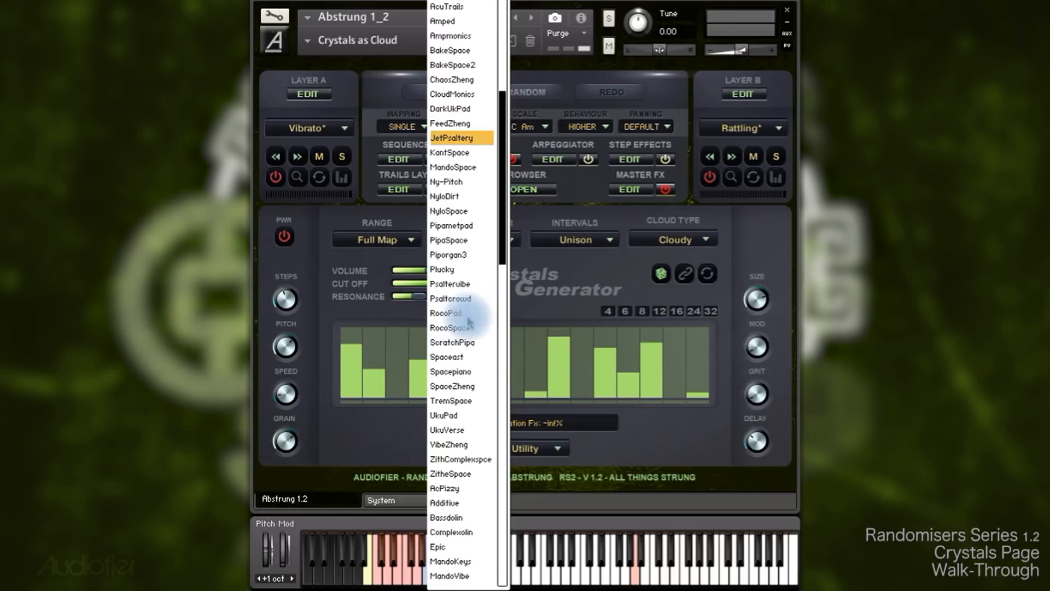
scroll(471, 327, "down", 9)
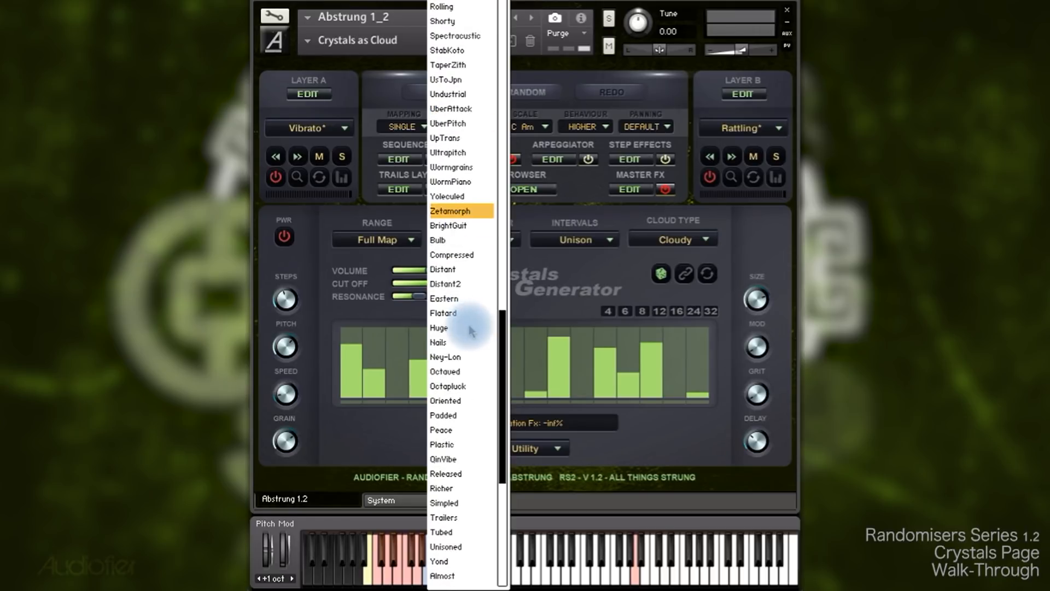
scroll(458, 82, "up", 20)
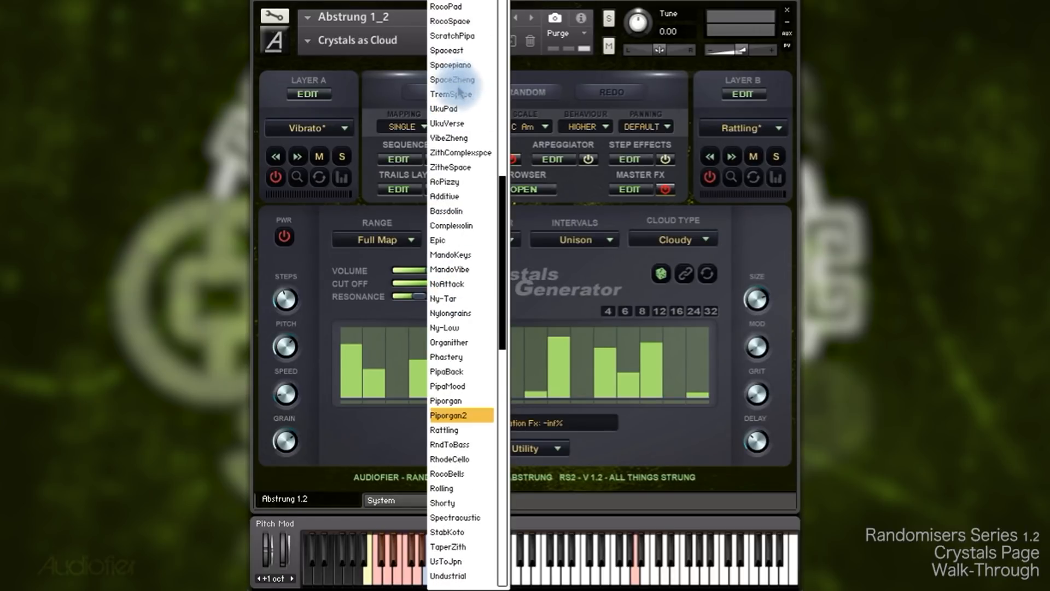
left_click(566, 275)
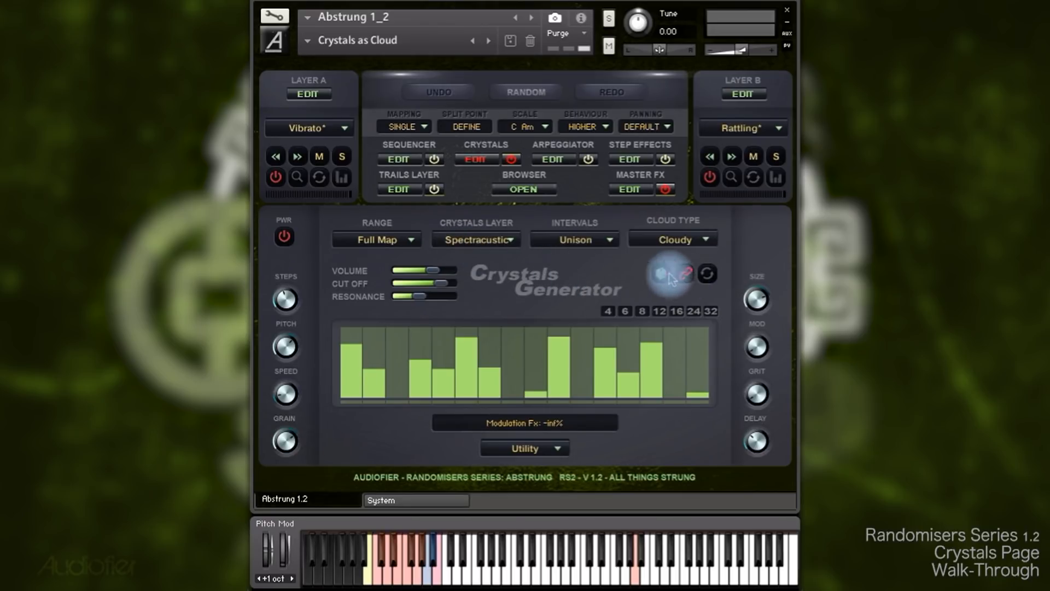
Link the Crystals layer to Layer A and load the Mand-Doublin sound into Layer A.
left_click(322, 131)
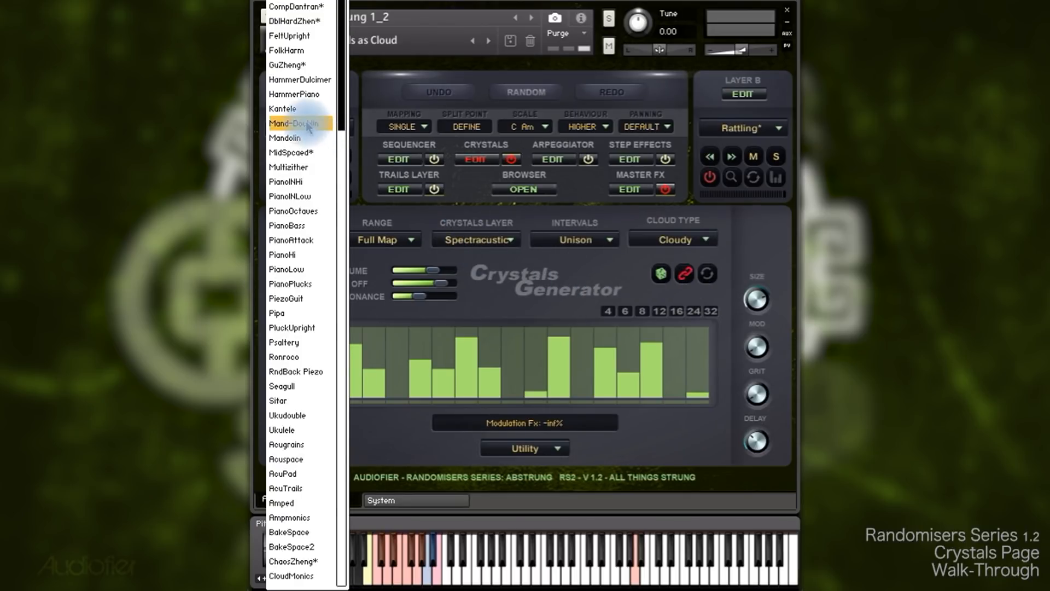
left_click(307, 124)
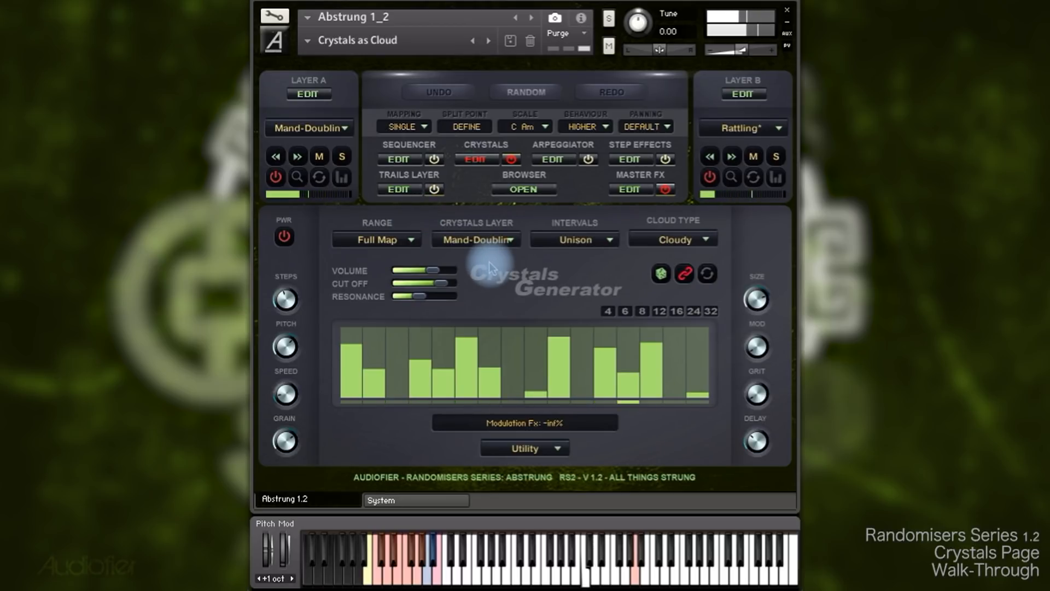
Choose the Dull cloud type and lower the amount of grains to 24%.
left_click(674, 239)
left_click(648, 169)
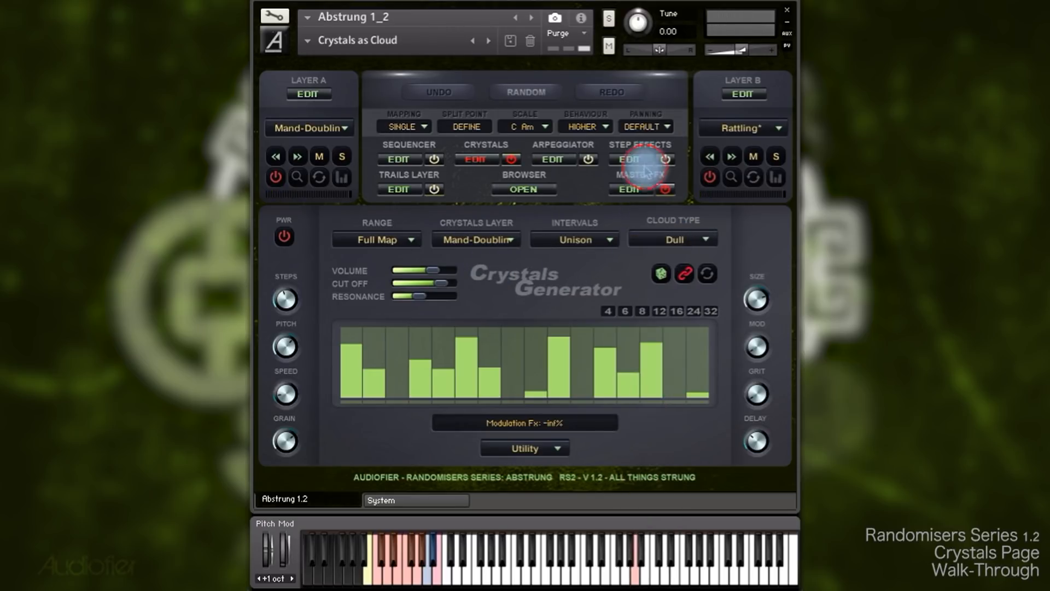
left_click_drag(285, 439, 262, 478)
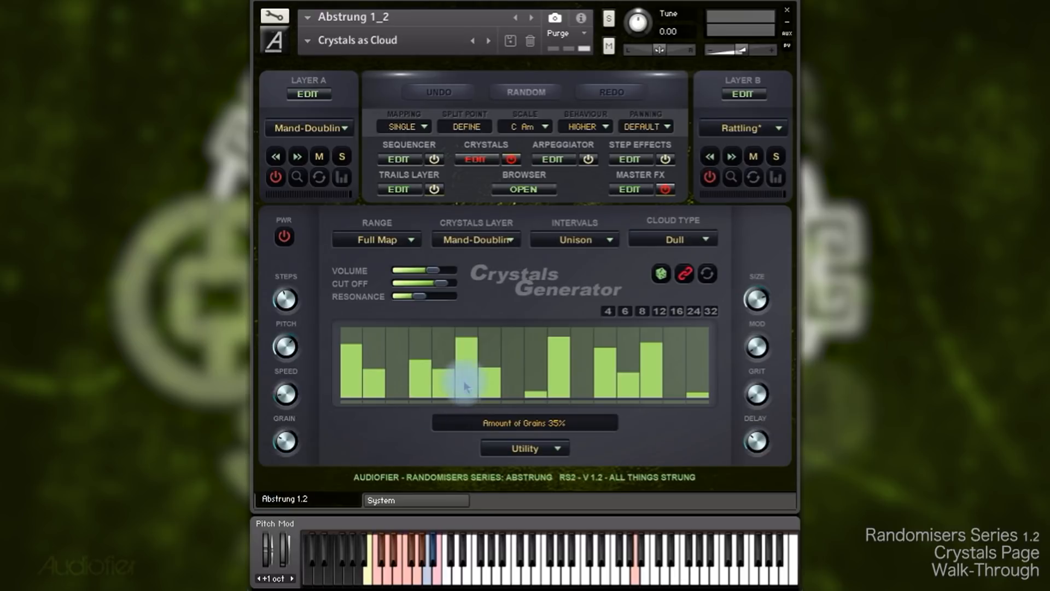
left_click(286, 440)
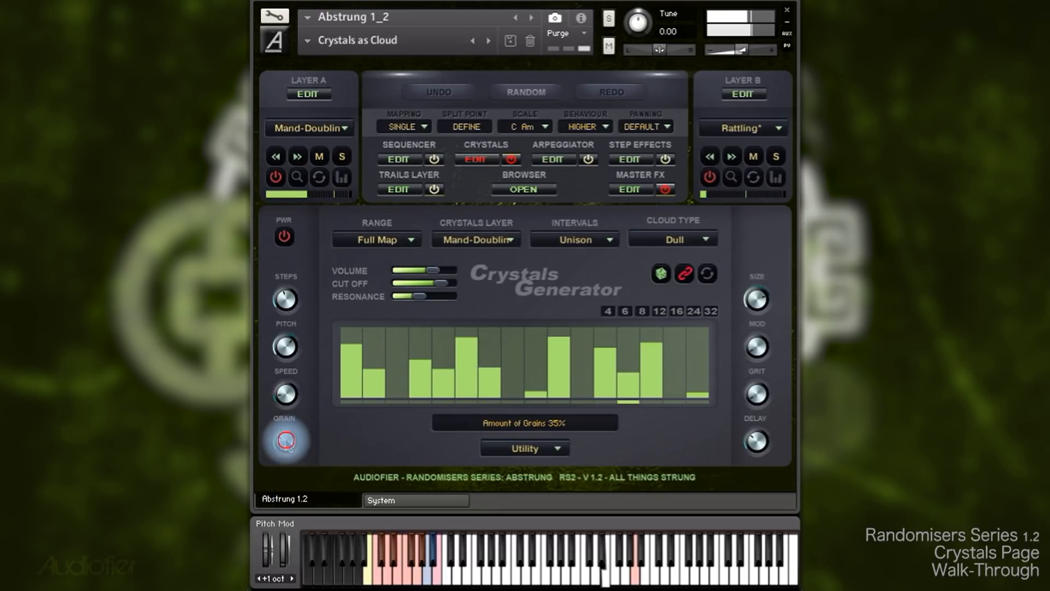
left_click_drag(300, 420, 276, 452)
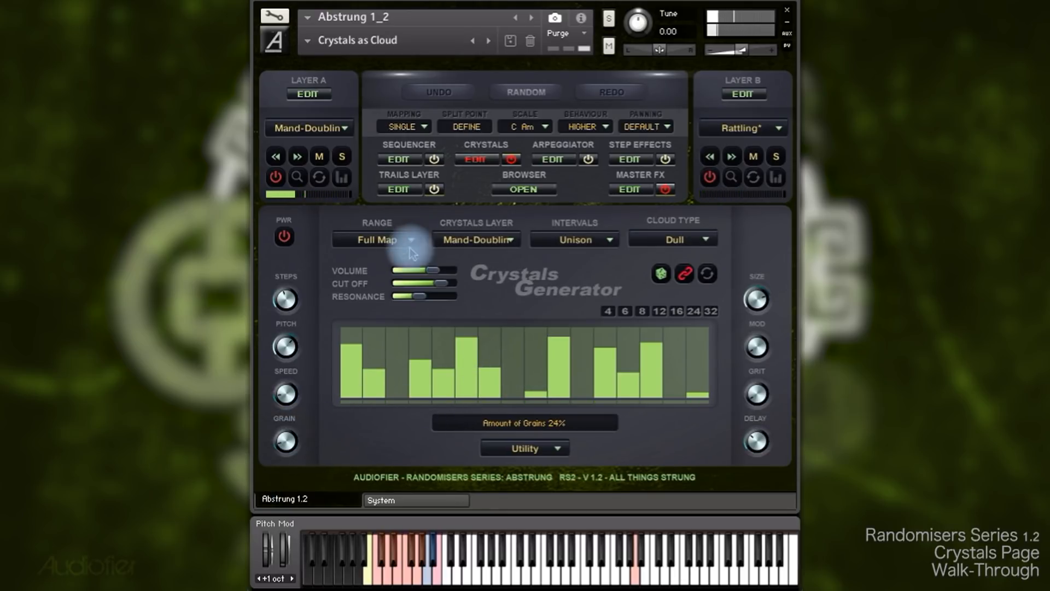
Lower the Crystals volume to -14.3 dB and audition the Belly cloud type with 26% grains.
left_click_drag(428, 276, 373, 276)
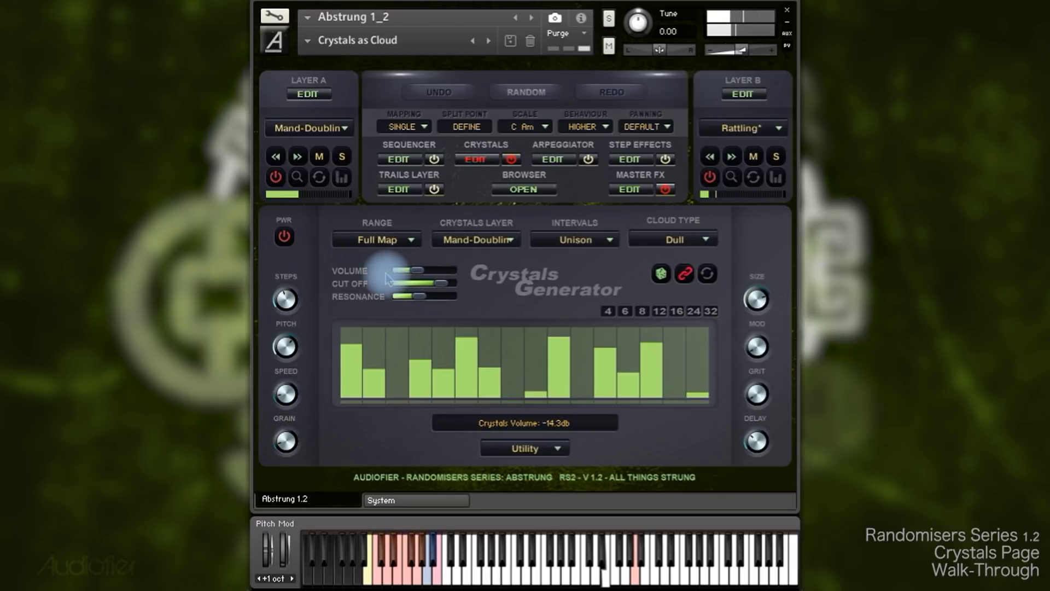
left_click(668, 241)
left_click(639, 20)
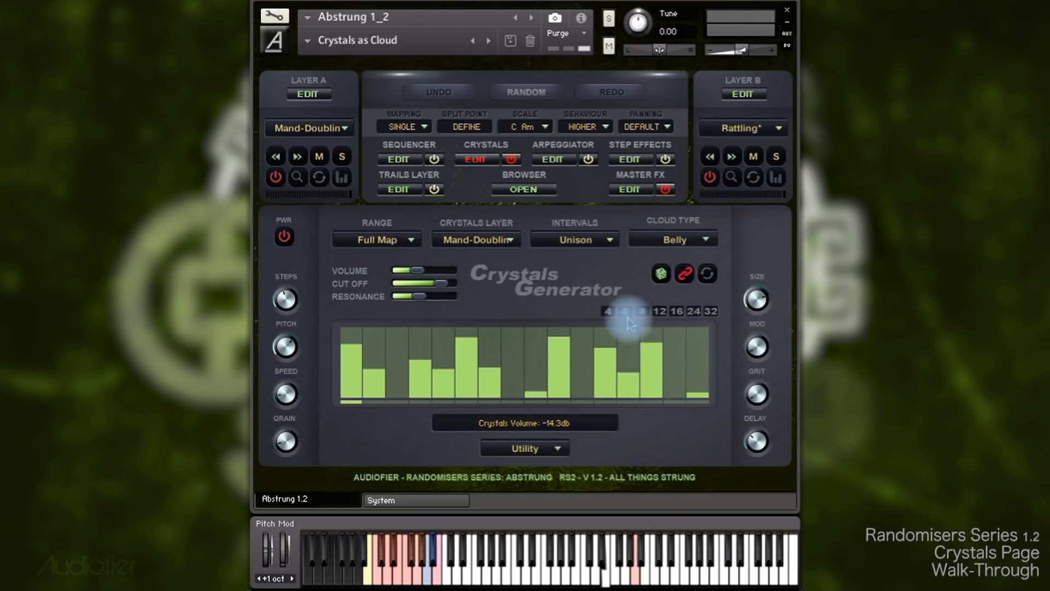
left_click_drag(281, 441, 294, 429)
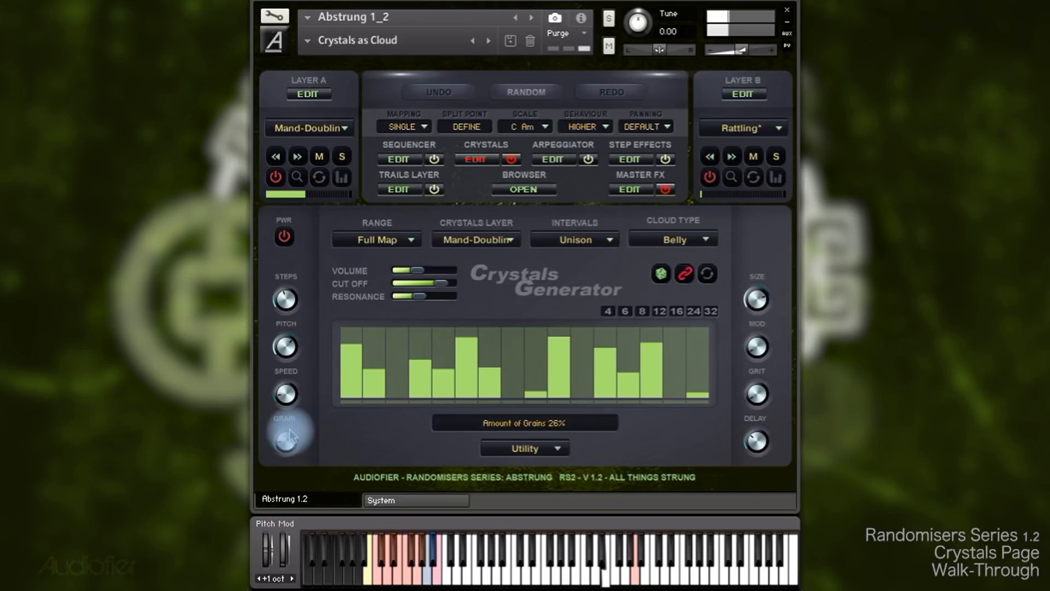
Switch the cloud type to Kisses and vary the cloud size, ending at 140.6%.
left_click(665, 240)
left_click(646, 405)
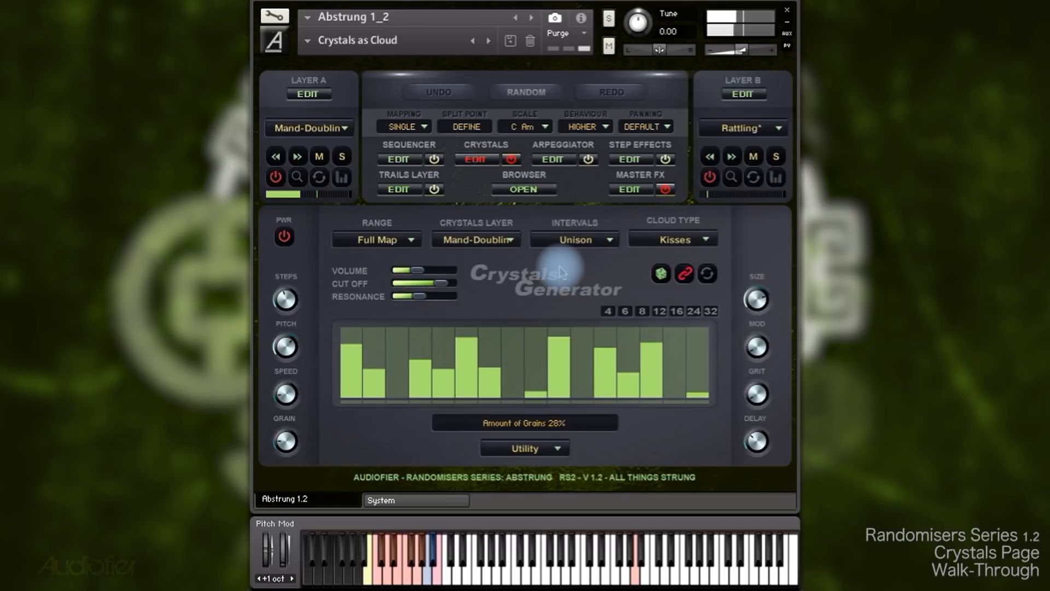
left_click_drag(750, 300, 740, 343)
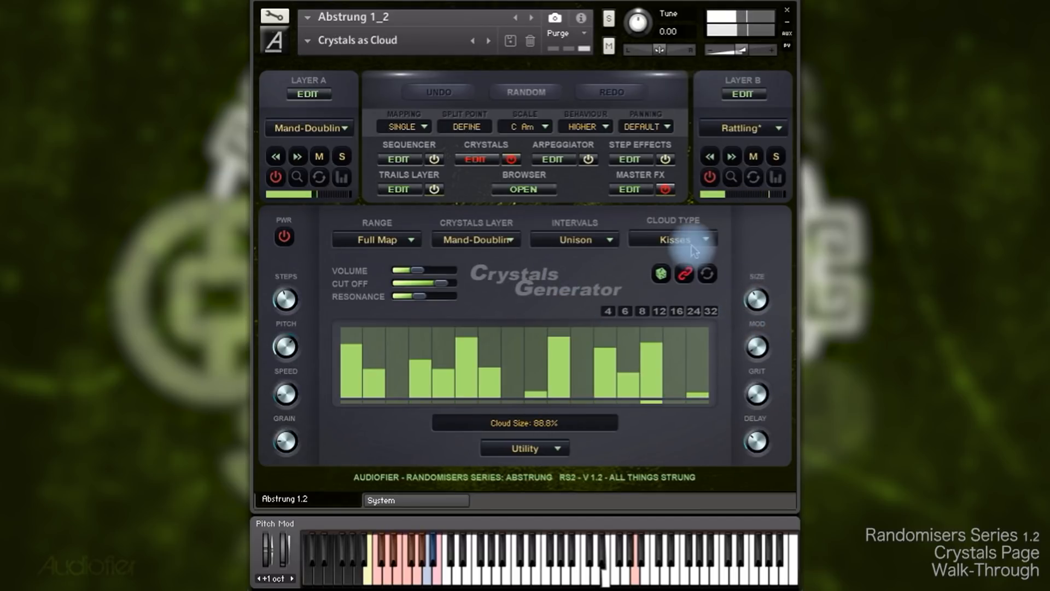
left_click_drag(737, 277, 779, 250)
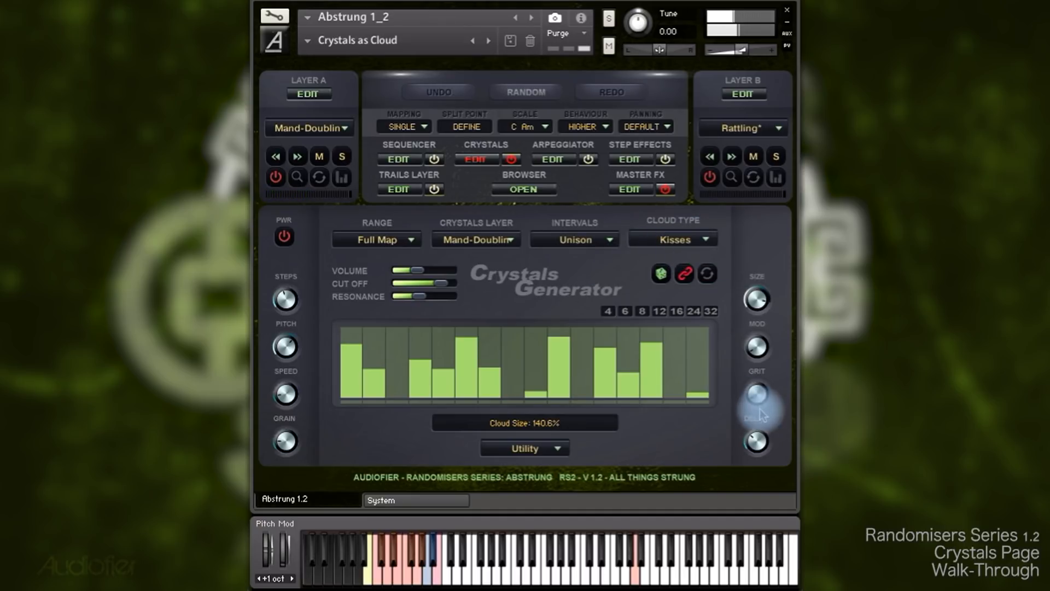
Set the cloud type to Belly and sweep the modulation effect up and back down.
left_click_drag(757, 350, 787, 271)
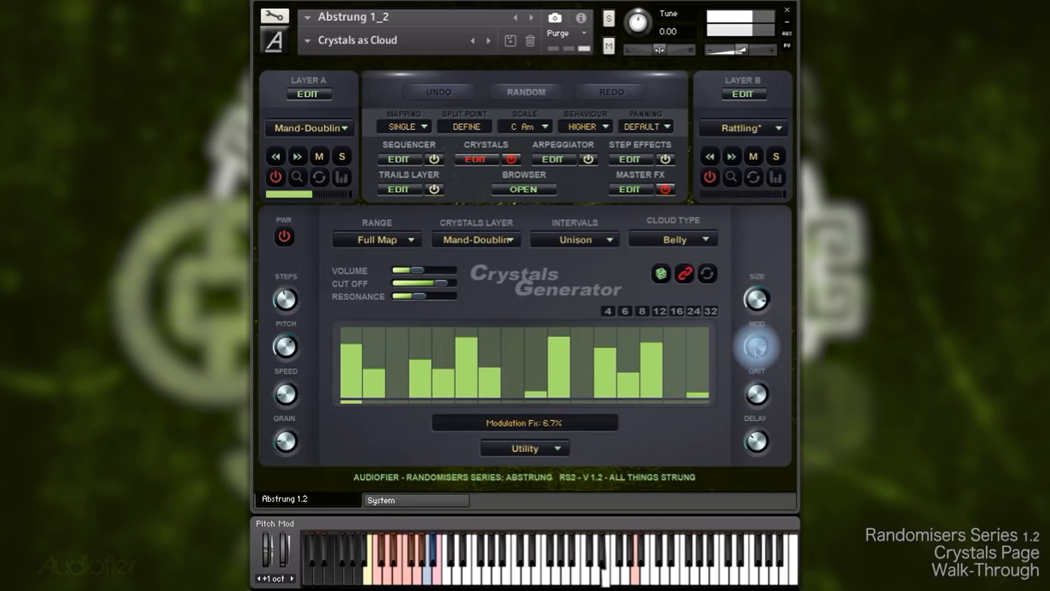
left_click_drag(766, 326, 747, 372)
Raise the amount of grains and sweep the grit distortion up to 100% and back down.
left_click(285, 438)
left_click_drag(756, 405, 776, 361)
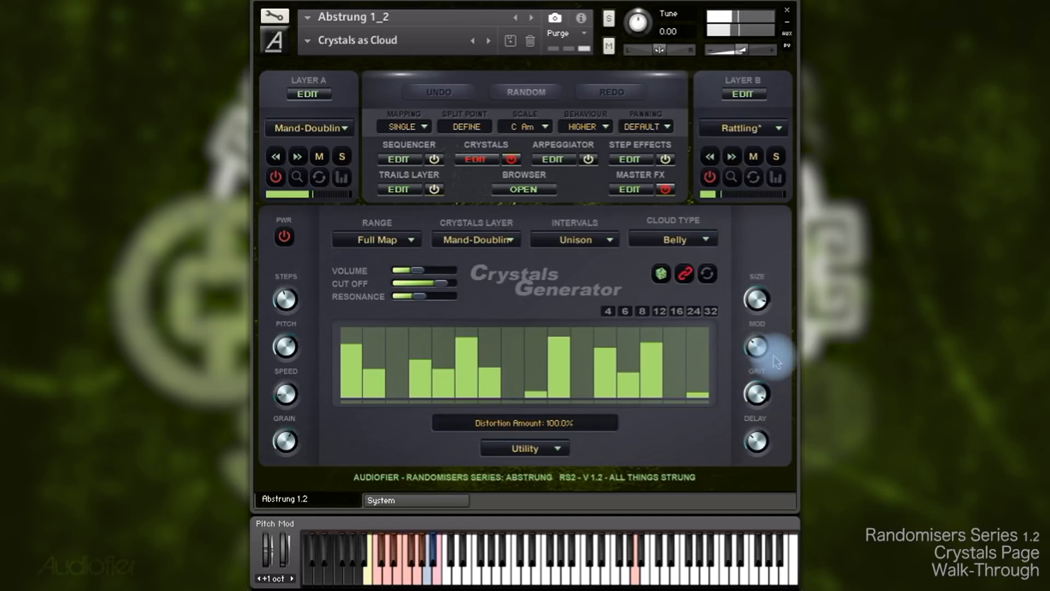
left_click_drag(754, 393, 728, 475)
Try the Crystals delay at 20% with 42.9% feedback, reduce it, and set the amount of grains to 47%.
left_click_drag(756, 440, 782, 382)
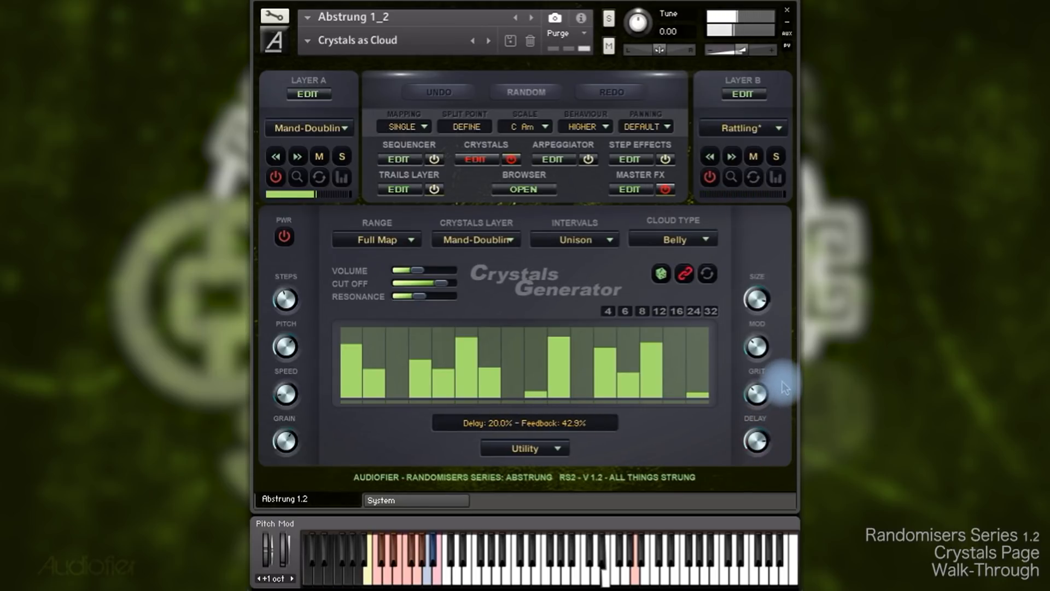
left_click(757, 440)
left_click_drag(758, 442, 740, 479)
left_click_drag(277, 441, 276, 464)
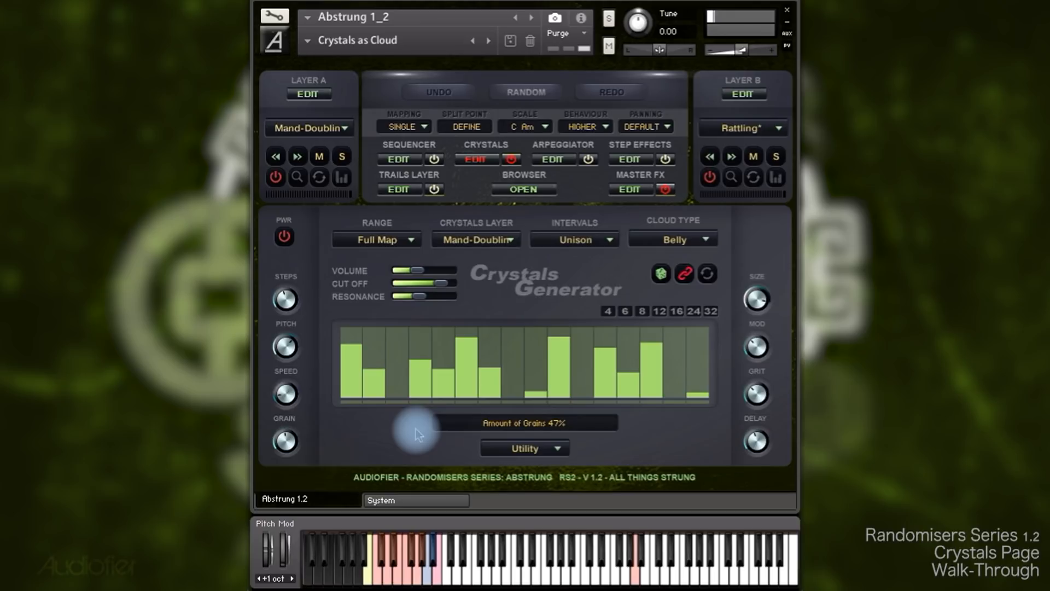
Unlink the Crystals layer from Layer A and redraw the step levels from the fourth step onward at low, nearly even heights.
left_click(687, 276)
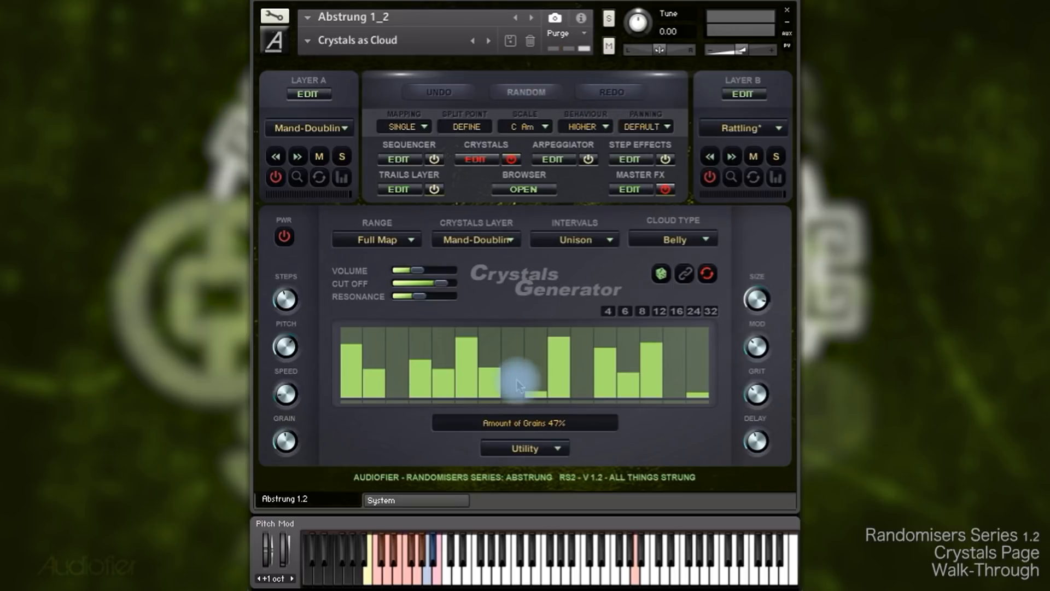
left_click(544, 371)
left_click_drag(545, 370, 581, 350)
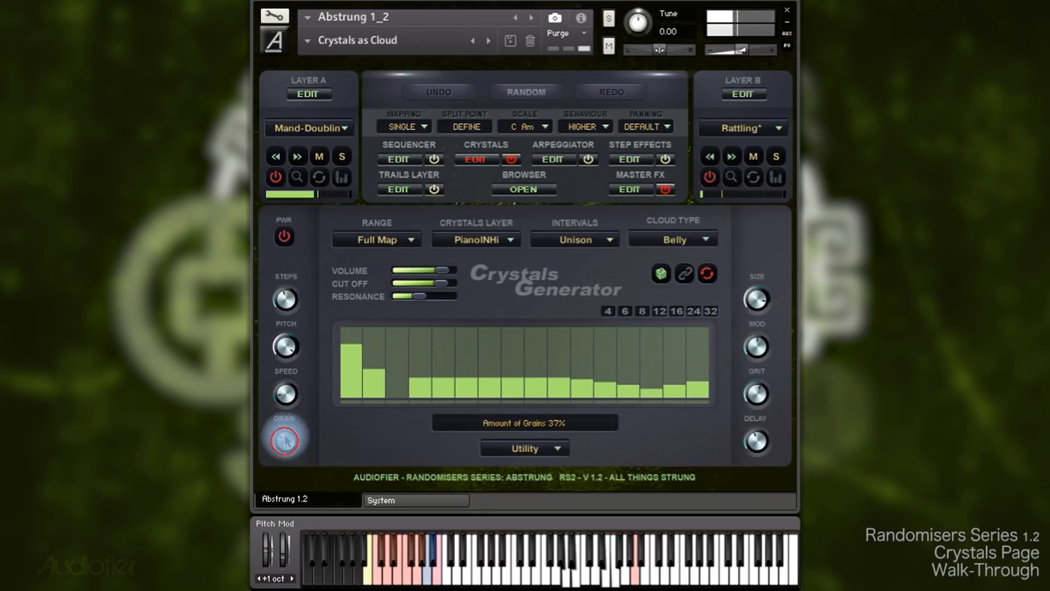
Set the amount of grains to 51% and audition the Crystals across the keyboard with the Full Map range.
left_click_drag(294, 418, 293, 413)
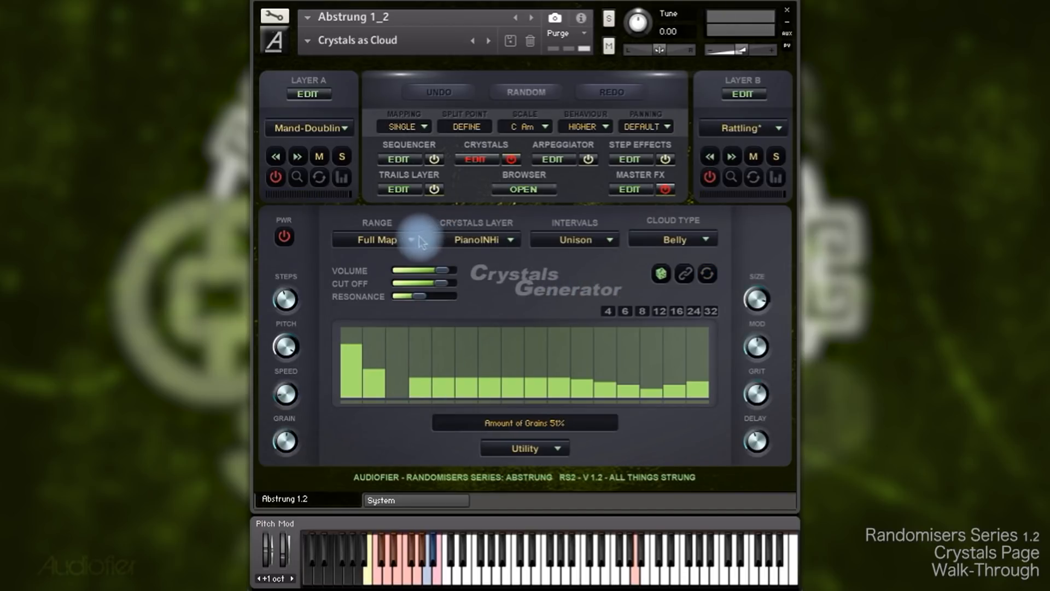
left_click(395, 239)
left_click(355, 263)
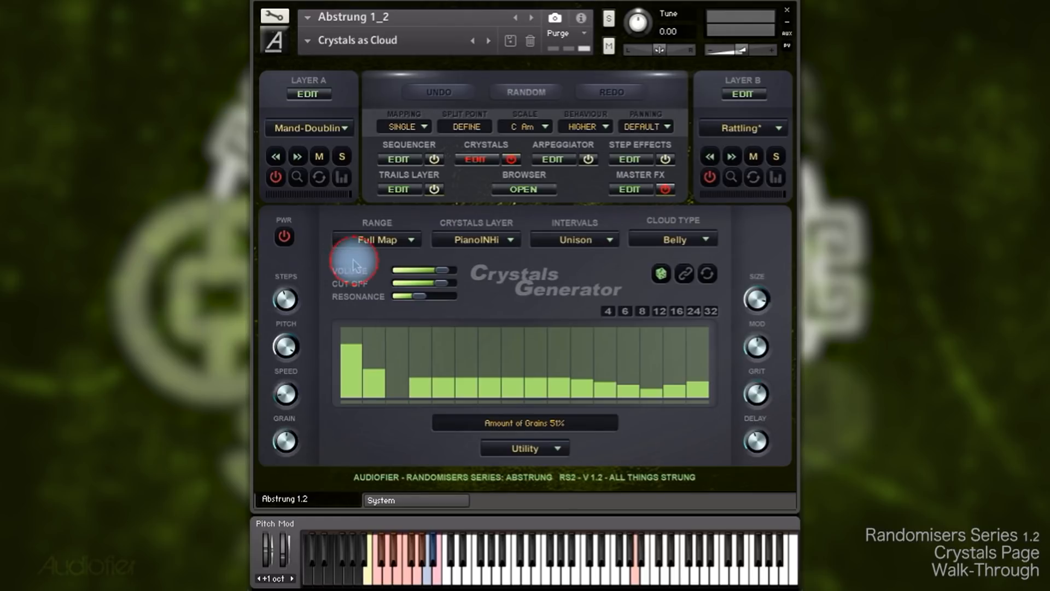
left_click(521, 557)
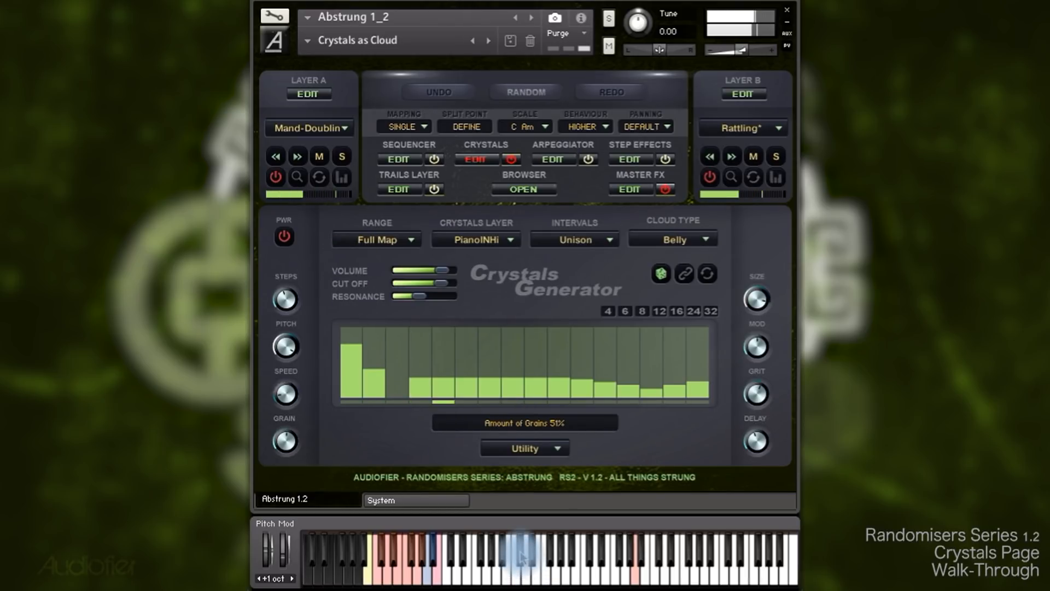
Audition the Below Split and Above Split ranges for the Crystals in turn.
left_click(385, 242)
left_click(361, 276)
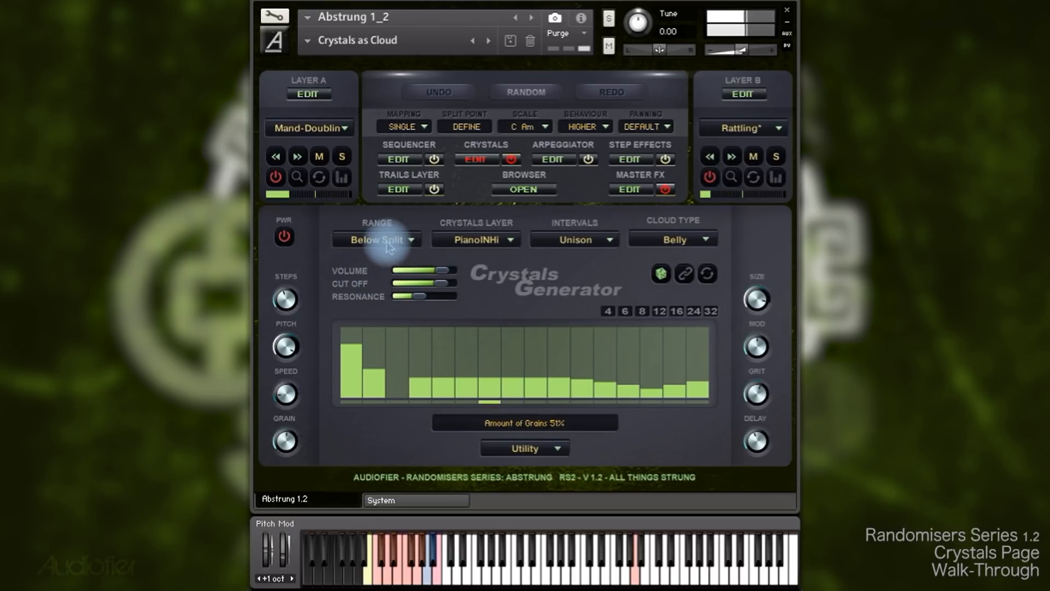
left_click(388, 244)
left_click(359, 288)
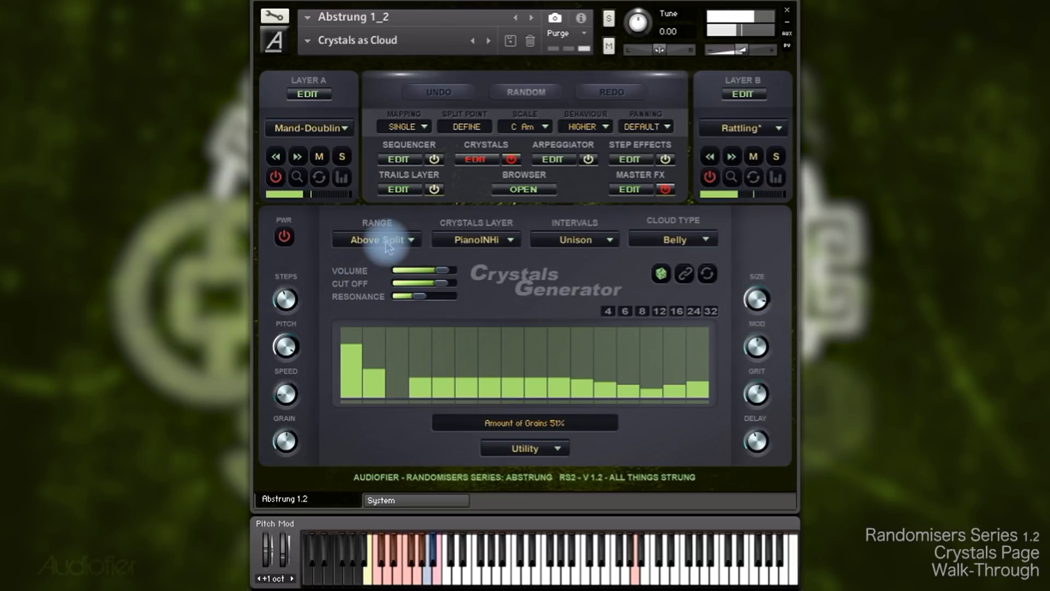
left_click(386, 245)
left_click(360, 306)
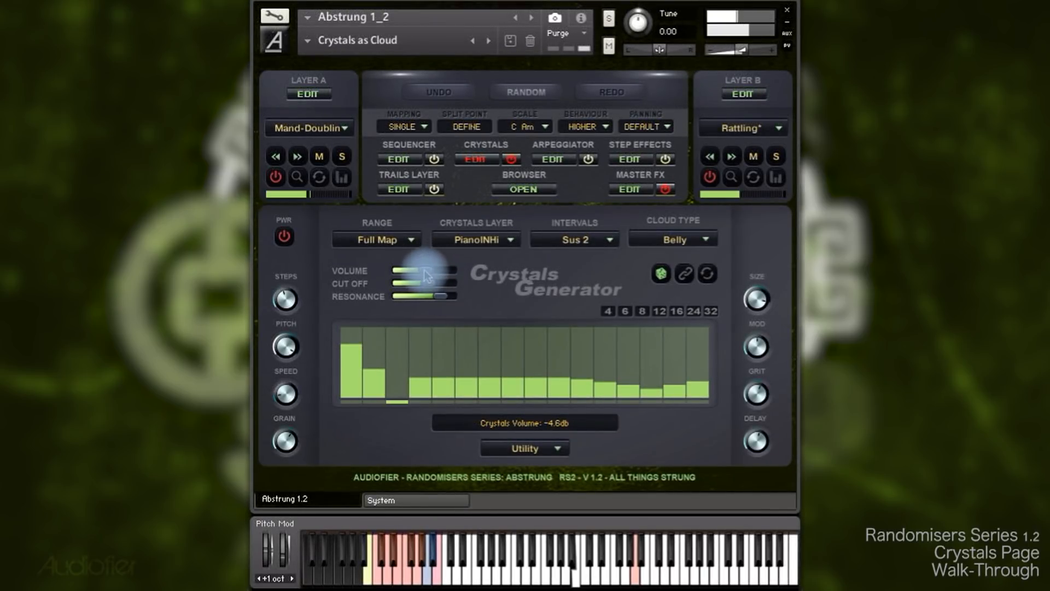
Adjust the Crystals filter's resonance and cut off, and show the MIDI CC automation option for the slider.
mouse_move(437, 296)
left_mouse_down()
mouse_move(413, 294)
mouse_move(460, 296)
mouse_move(381, 287)
mouse_move(469, 287)
mouse_move(423, 288)
left_mouse_up()
left_click(408, 287)
right_click(424, 290)
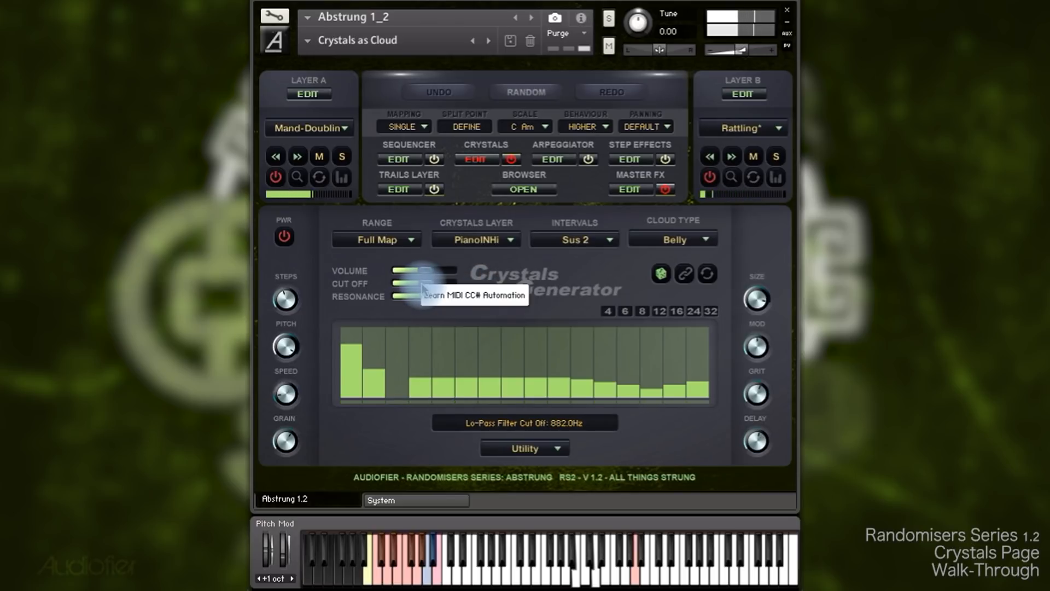
left_click(388, 306)
mouse_move(421, 286)
left_mouse_down()
mouse_move(411, 287)
mouse_move(455, 290)
mouse_move(411, 300)
left_mouse_up()
Lower the amount of grains to 27% and set the low-pass filter cut off to 1.8 kHz.
left_click(282, 440)
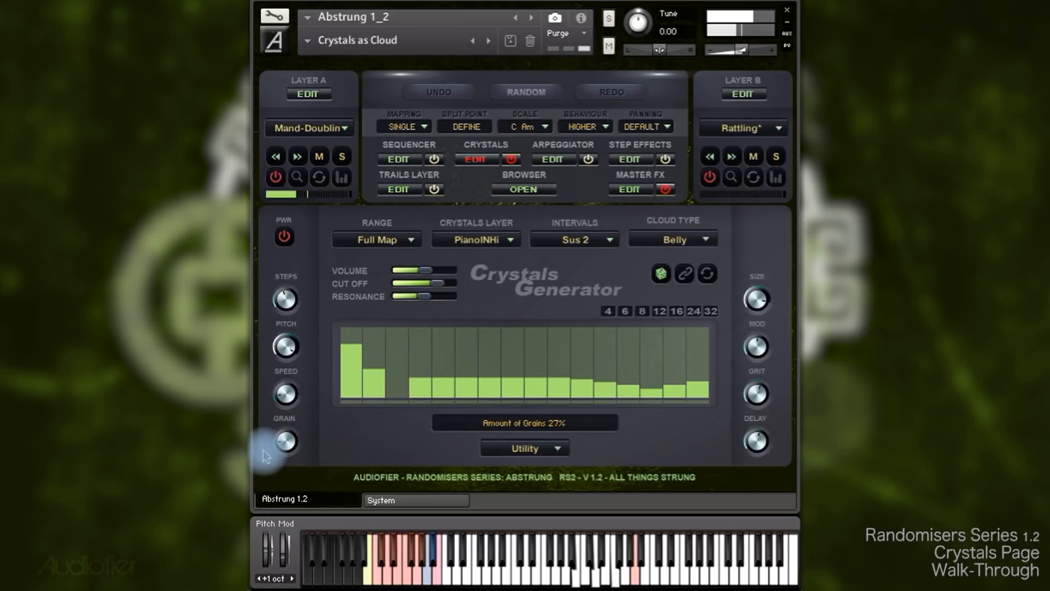
left_click(420, 284)
left_click_drag(420, 286, 418, 286)
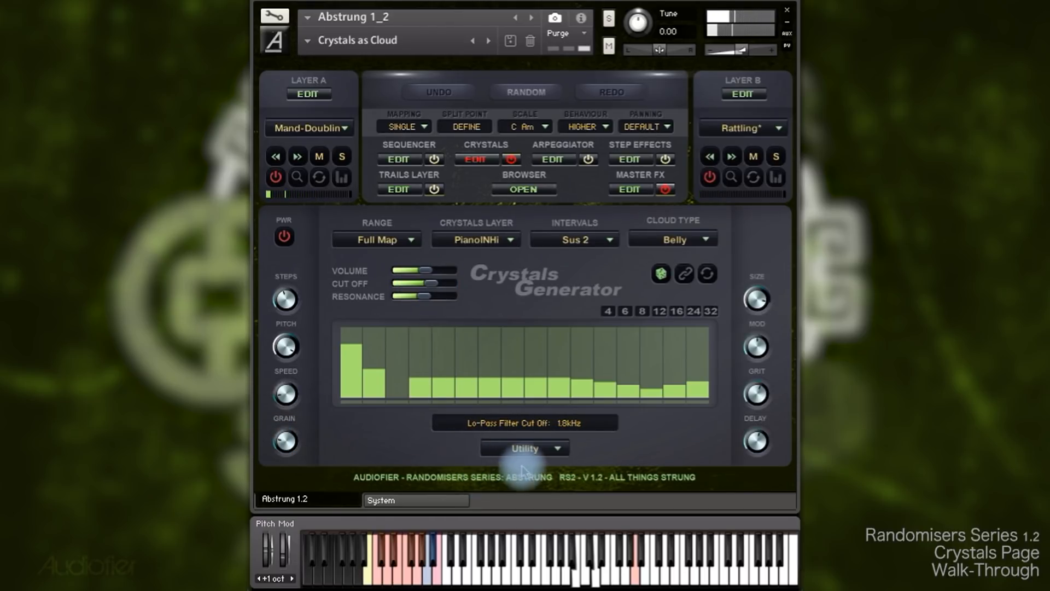
Look at the options for exporting and importing Crystals settings without choosing one.
left_click(544, 447)
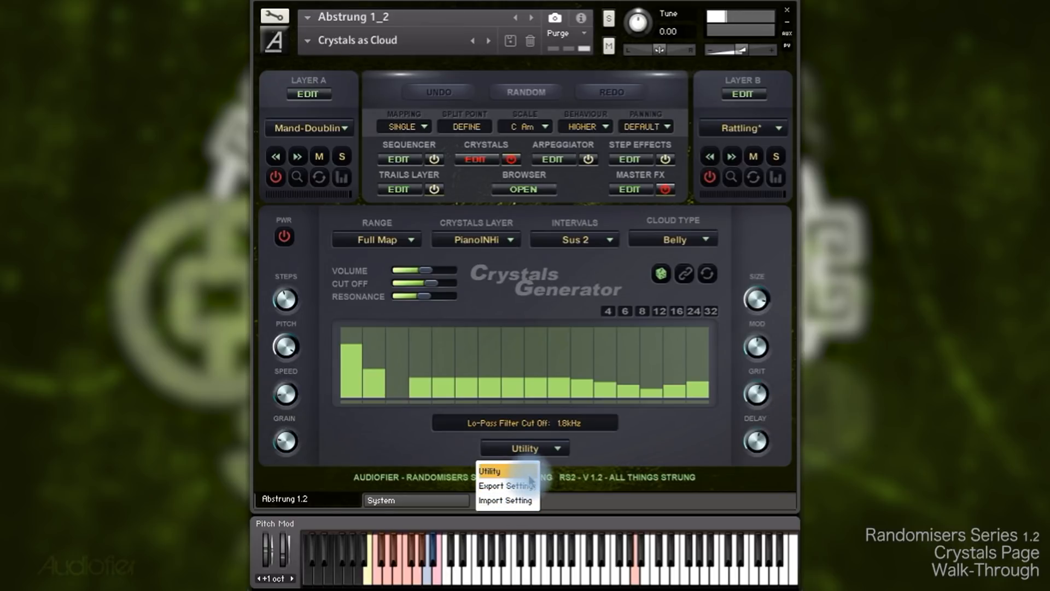
left_click(629, 453)
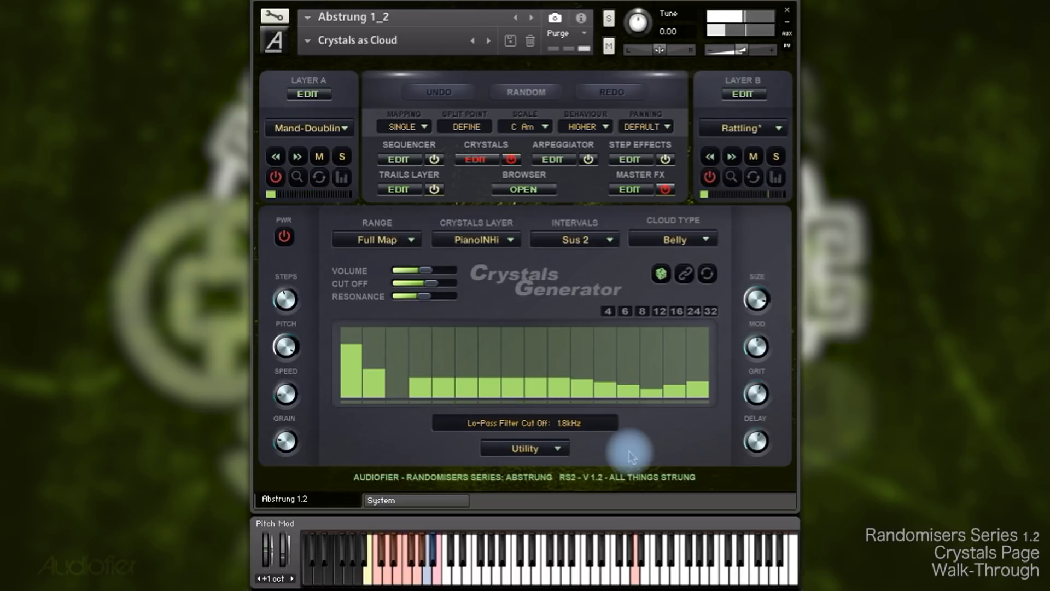
View the Crystals Release setting on the System page and return to the main Abstrung 1.2 page.
left_click(464, 500)
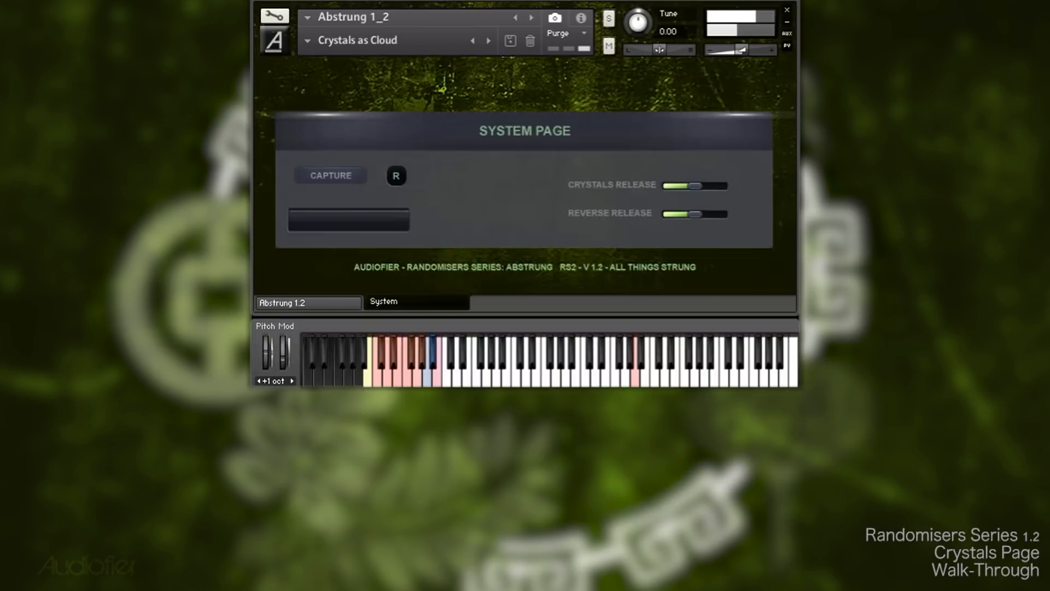
left_click(695, 186)
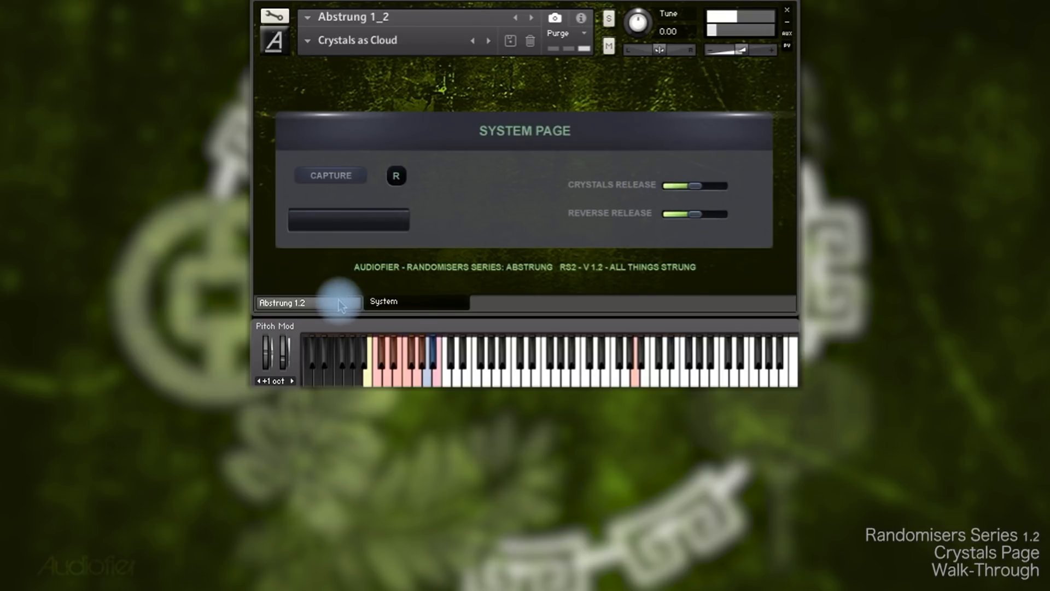
left_click(282, 303)
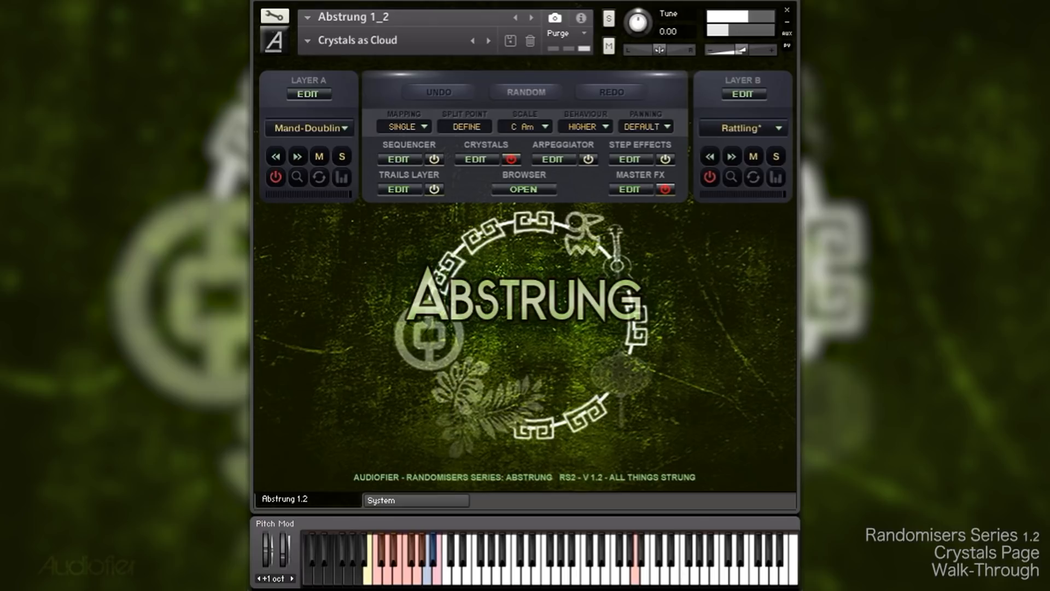